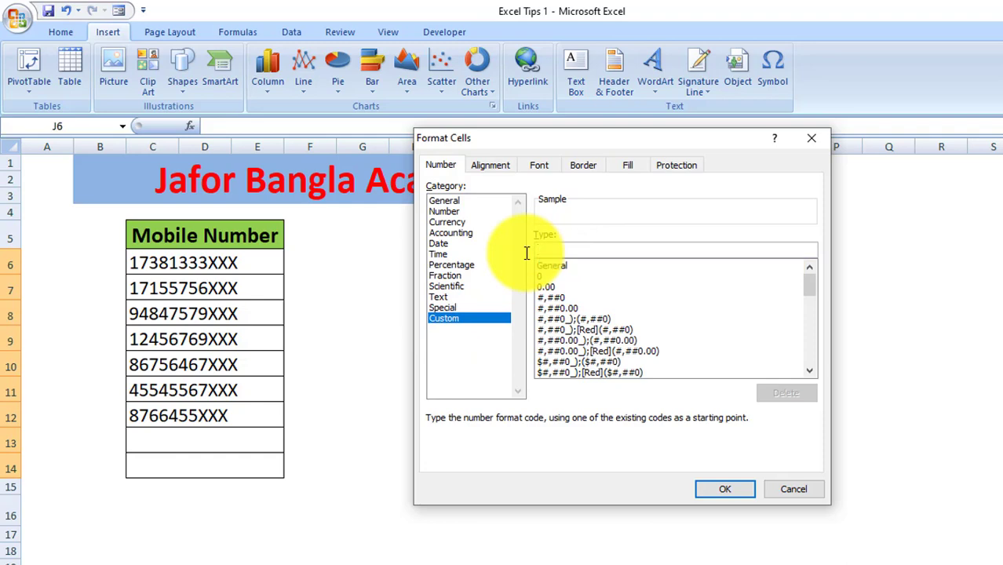
text(0,)
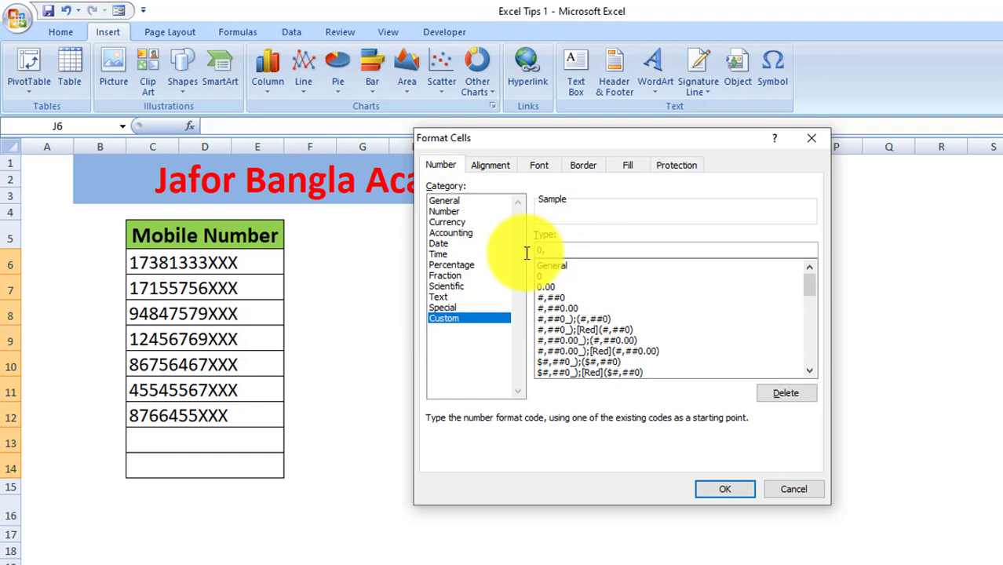
click(812, 137)
key(Return)
key(Up)
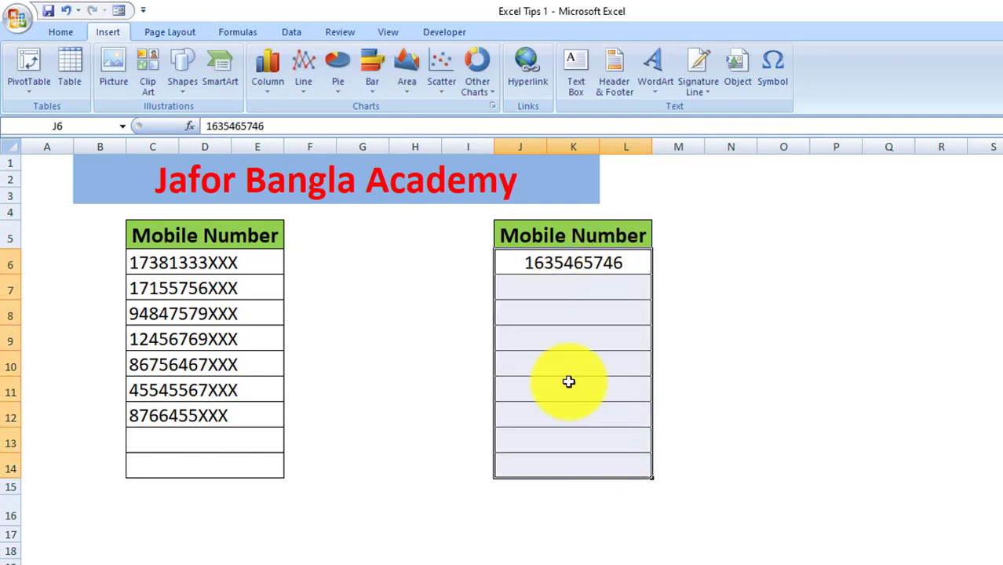
key(ctrl+1)
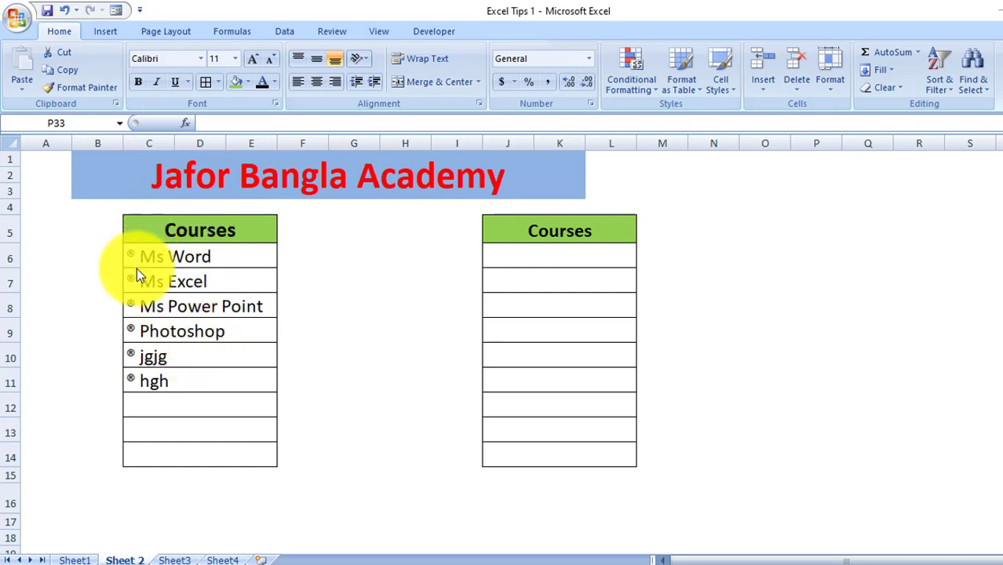
Add 'hgjfhfj' as a new course in C12 and check that it gets the ® bullet
click(178, 399)
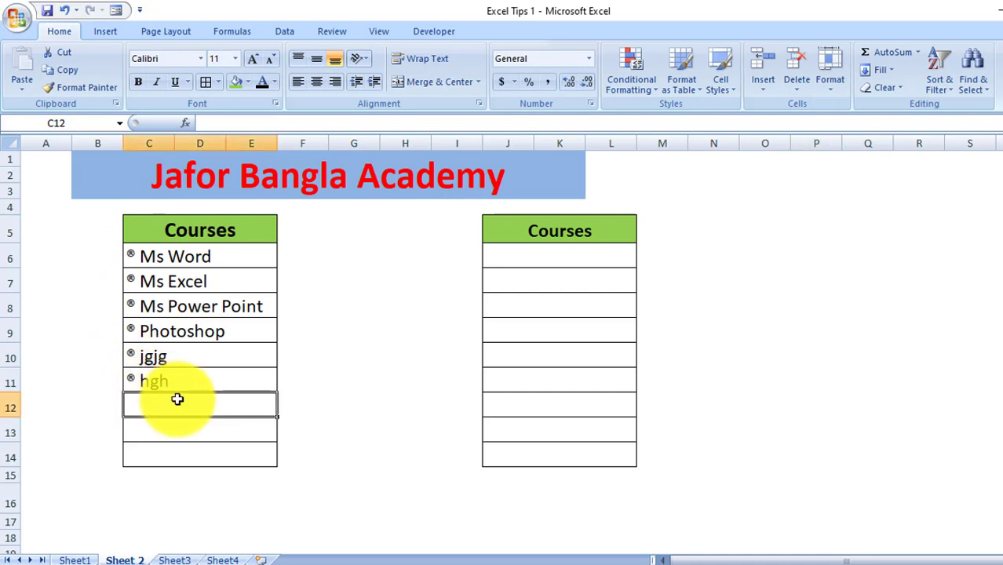
text(hgjfhfj)
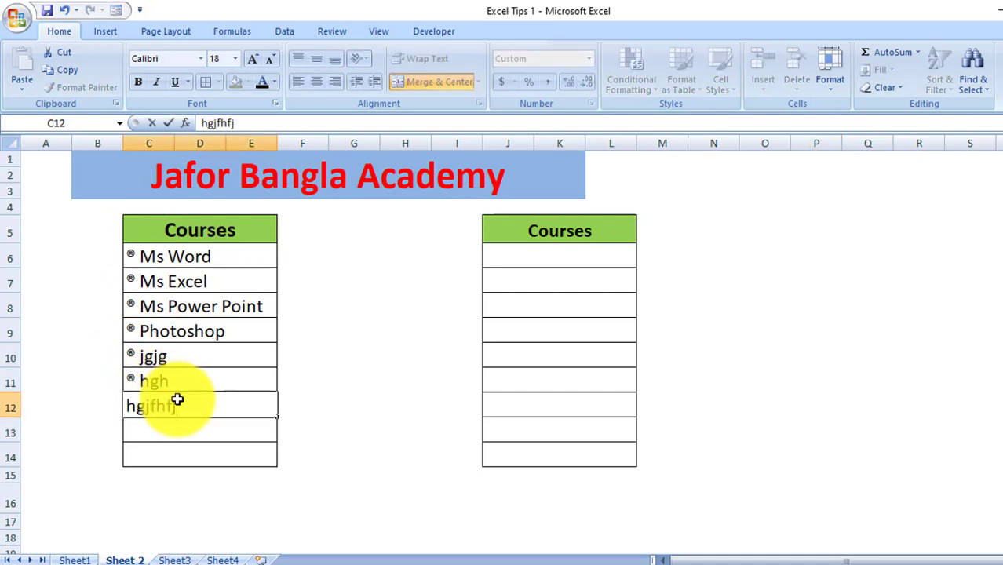
key(Return)
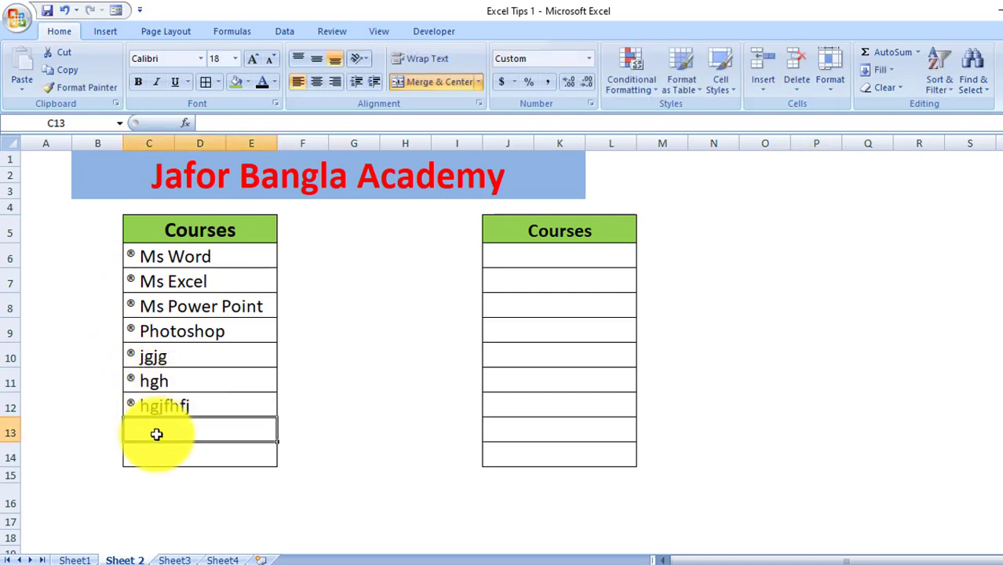
click(222, 402)
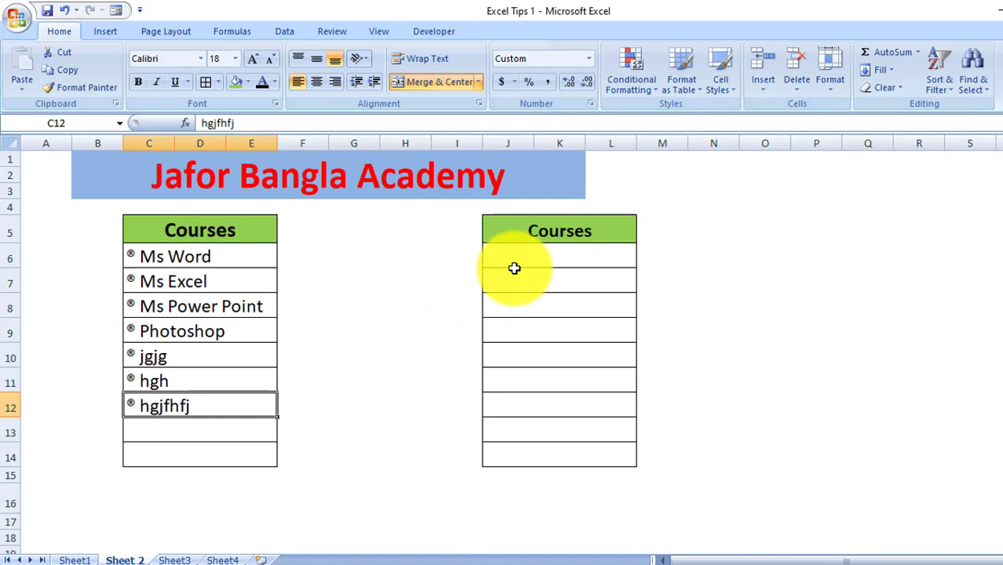
click(240, 351)
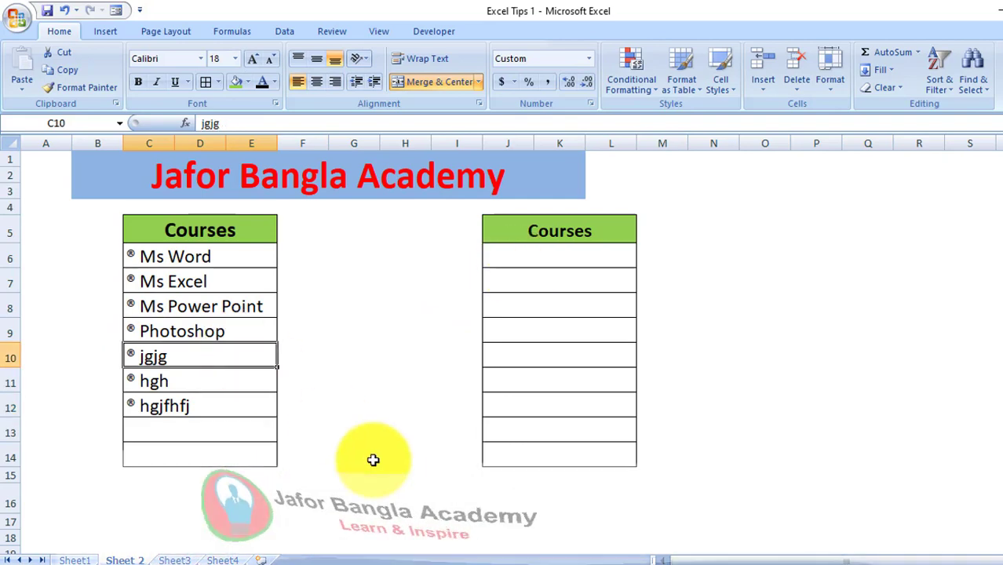
Select the empty cell G16 to hold a symbol
click(386, 480)
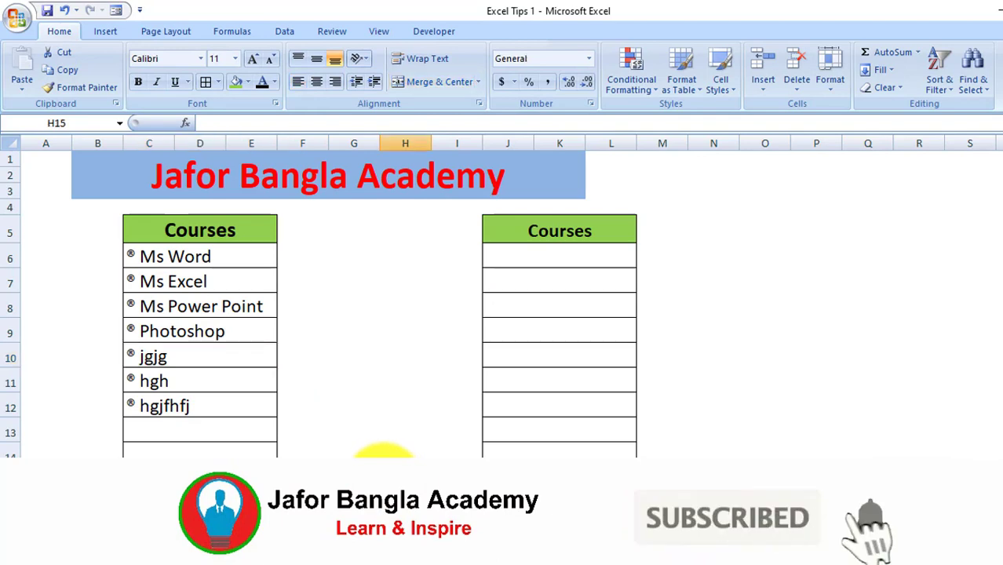
click(325, 484)
click(353, 503)
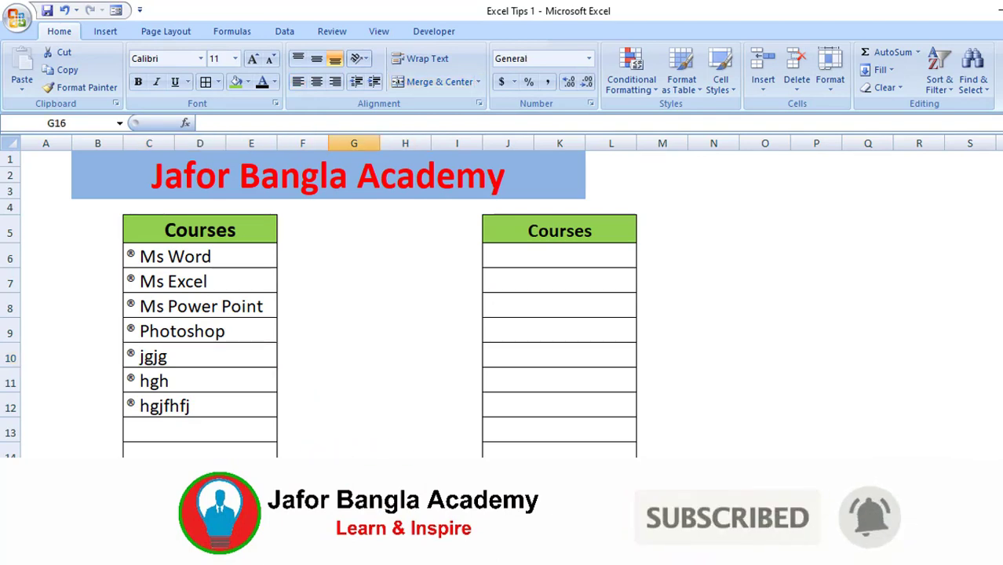
click(106, 33)
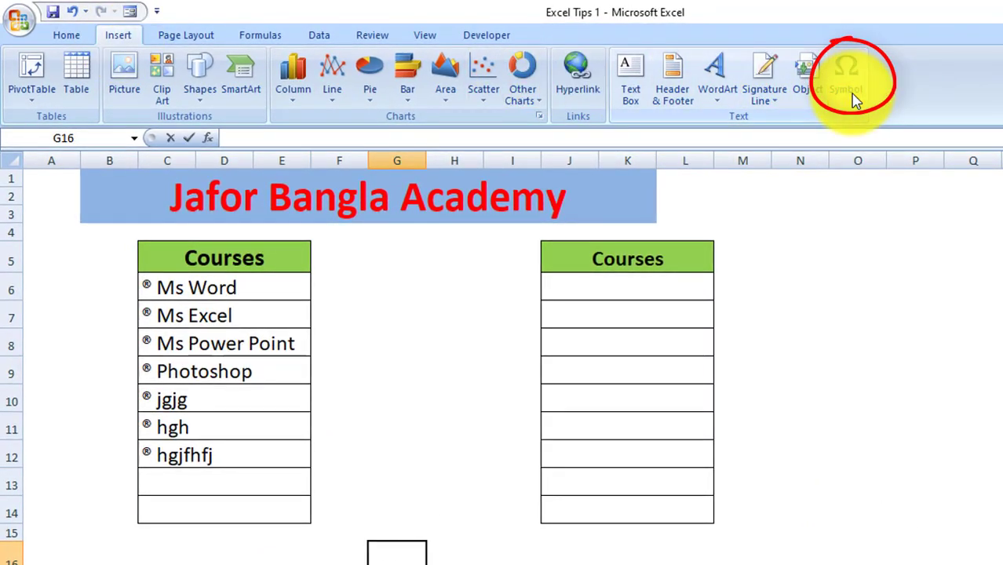
Insert the REGISTERED SIGN ® from the Symbol dialog's recently used symbols into G16
click(852, 96)
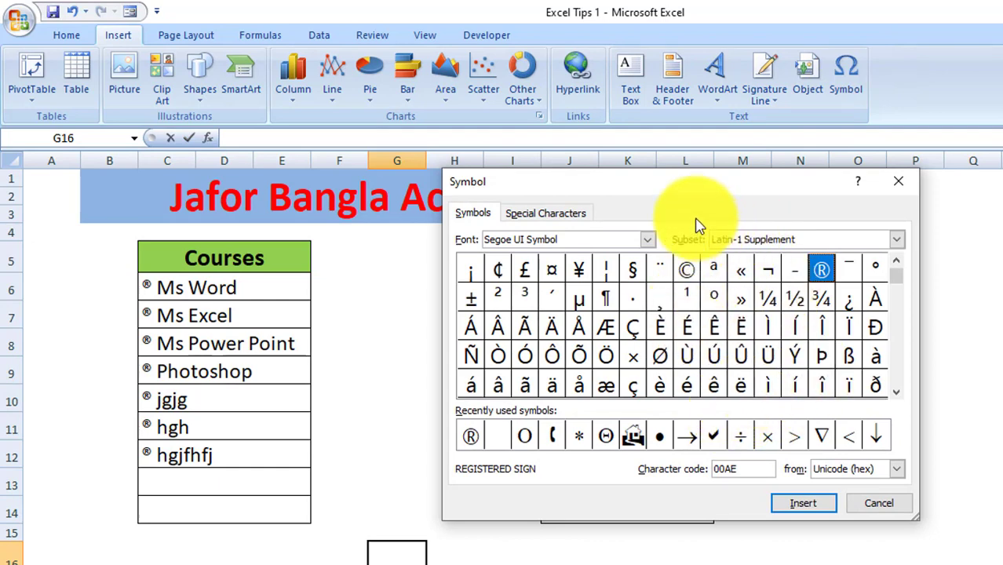
click(898, 393)
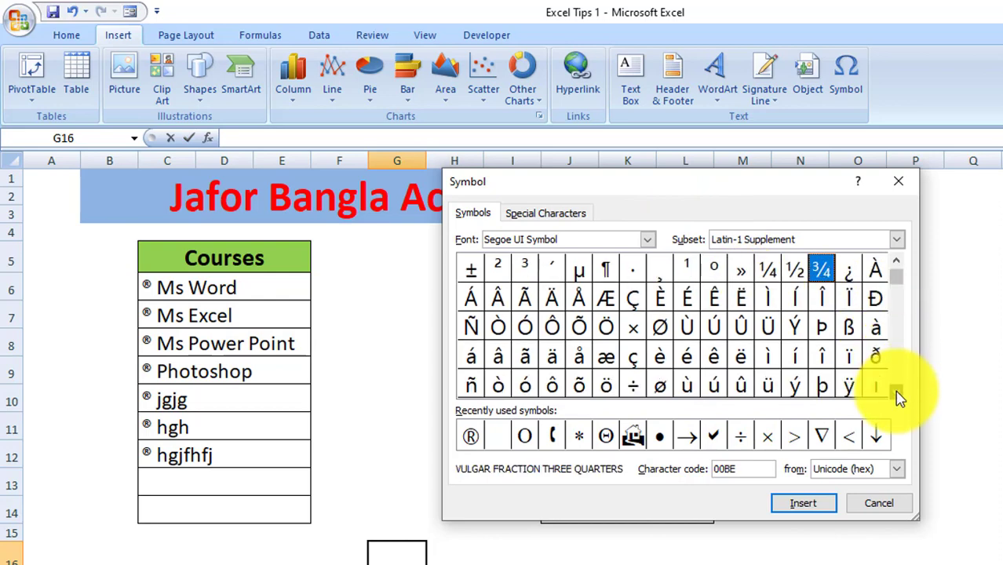
click(897, 393)
click(897, 392)
click(896, 262)
click(896, 262)
click(897, 262)
click(897, 262)
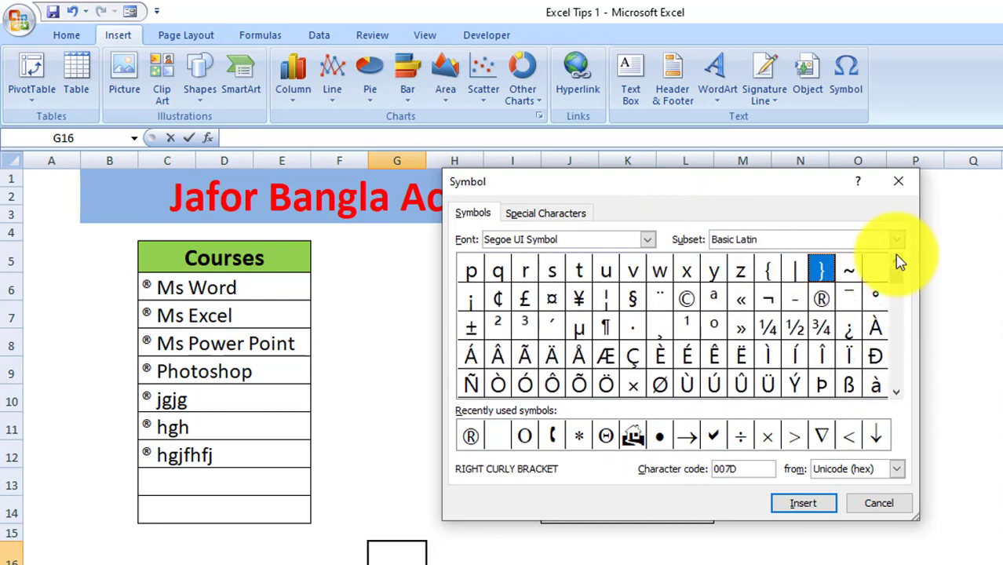
click(897, 262)
click(897, 262)
click(897, 262)
click(897, 262)
click(897, 262)
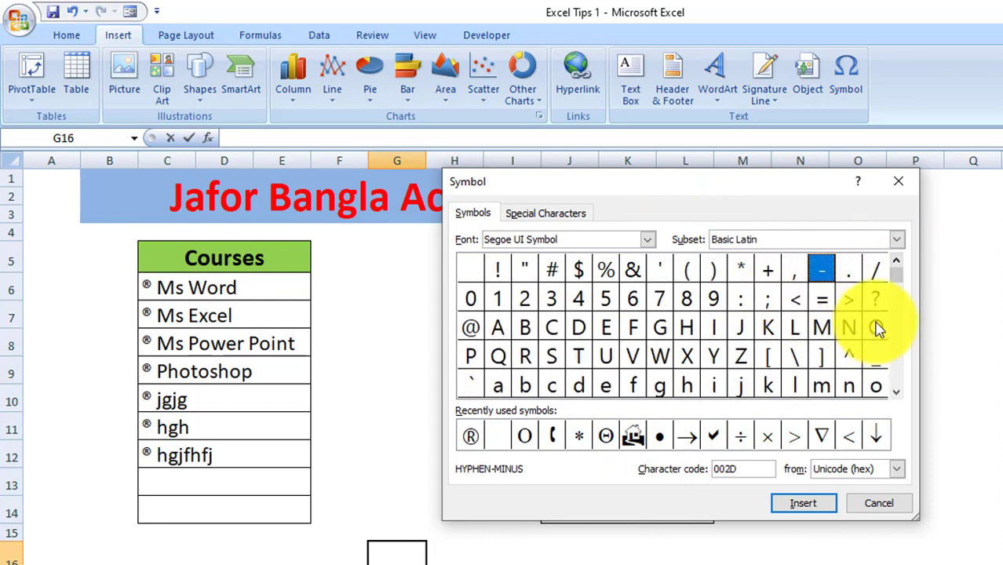
click(473, 437)
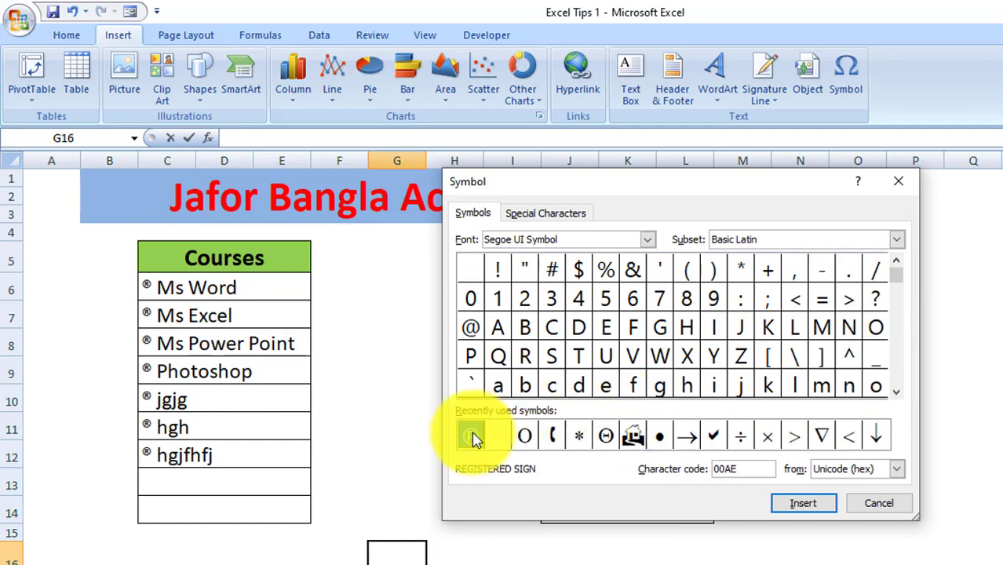
click(808, 505)
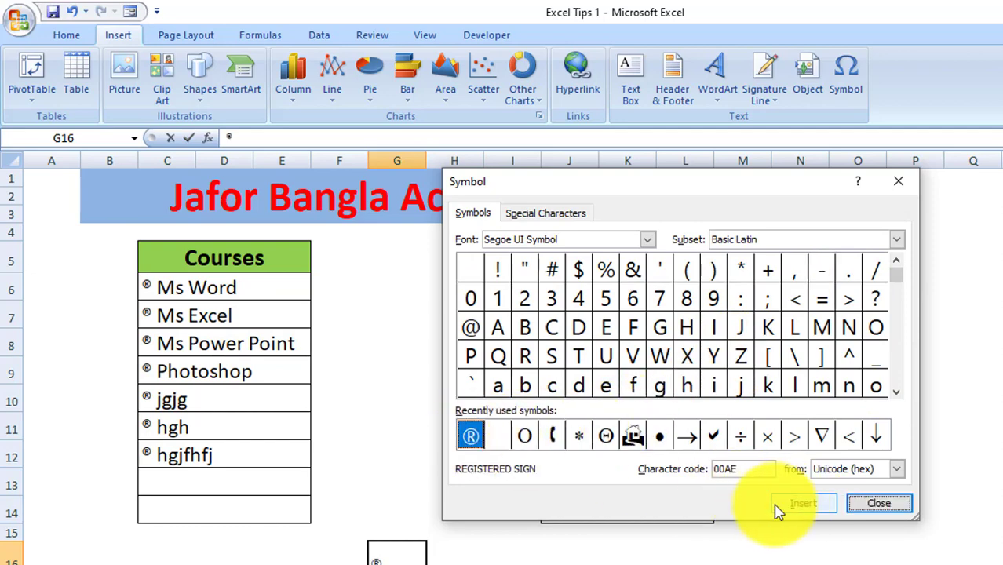
click(883, 504)
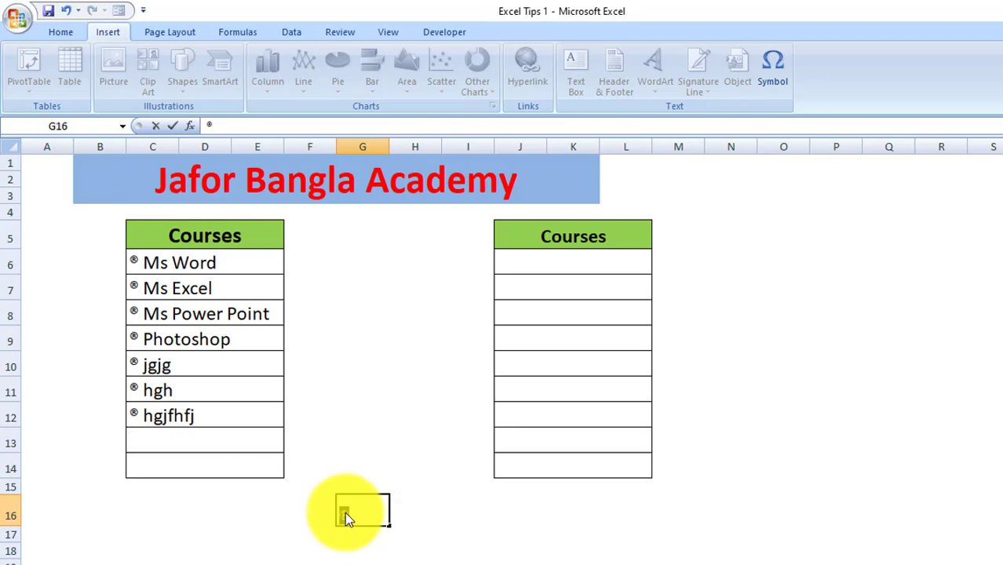
Commit the ® in G16, then give J6:J14 the custom number format ® @
click(427, 512)
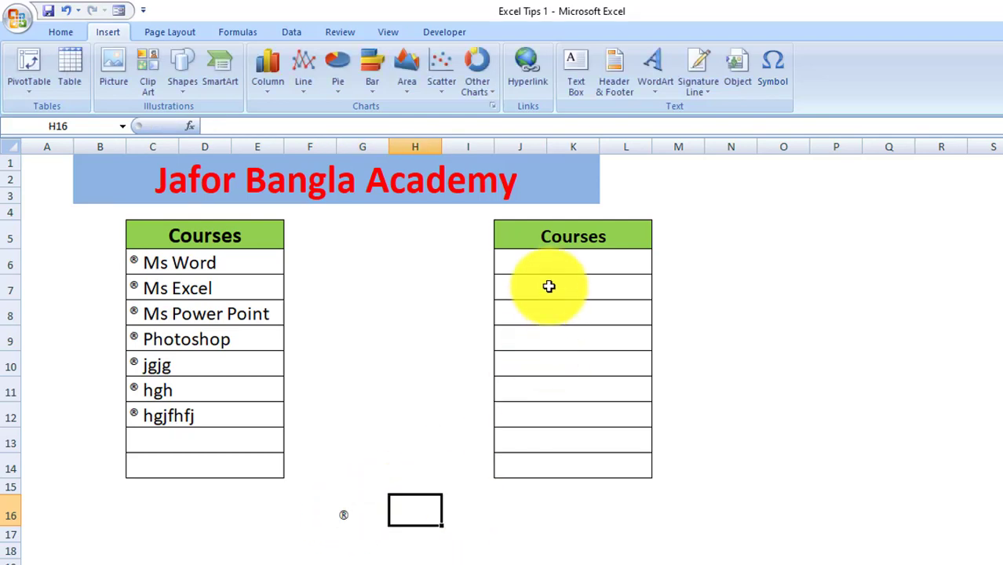
drag(553, 265, 553, 466)
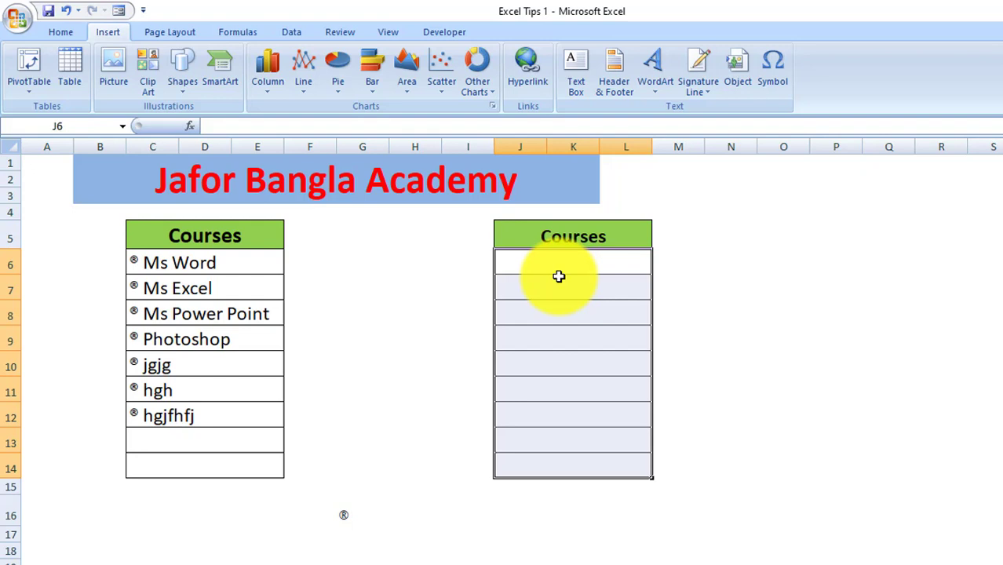
key(ctrl+1)
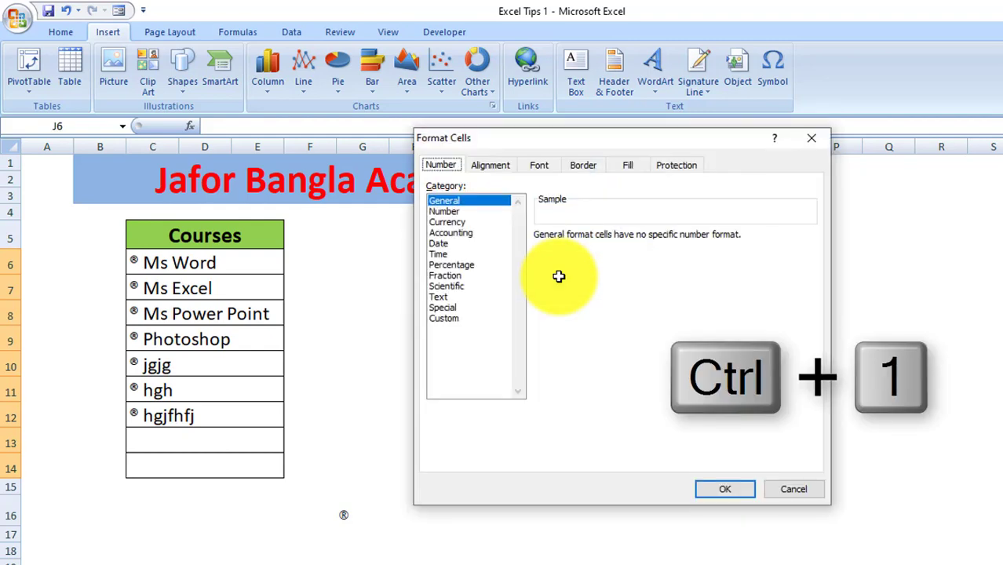
click(455, 319)
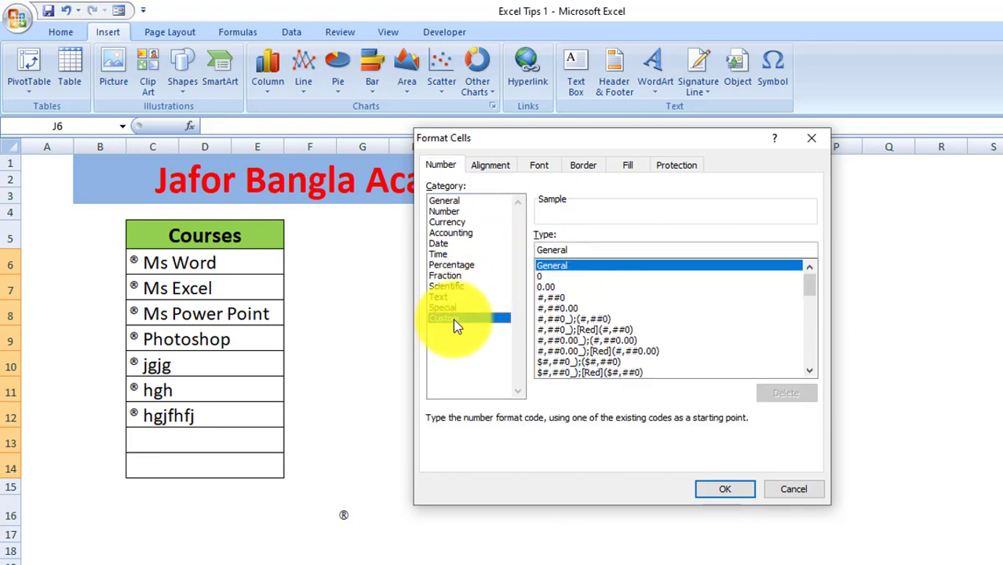
drag(588, 251, 519, 253)
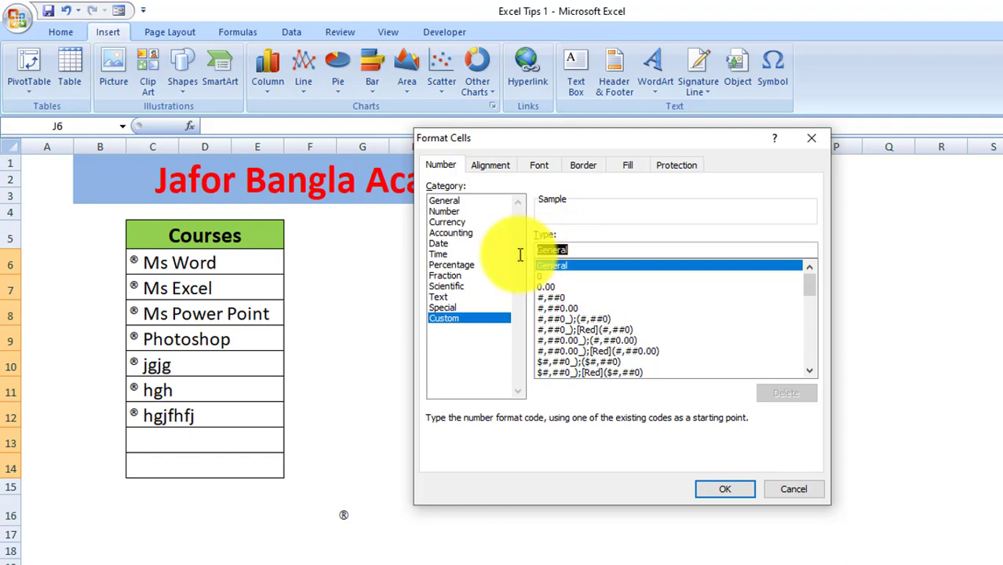
key(BackSpace)
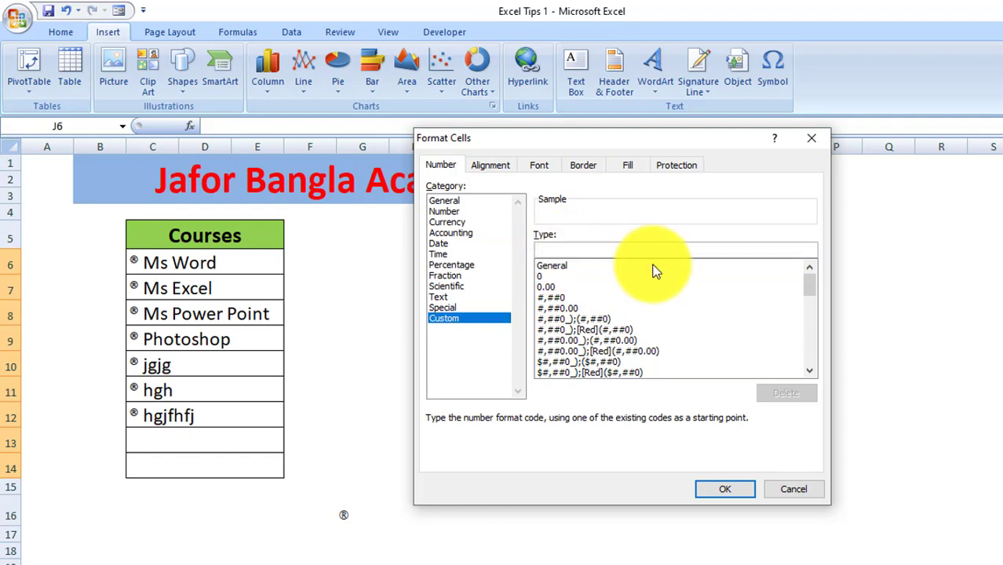
text(® @)
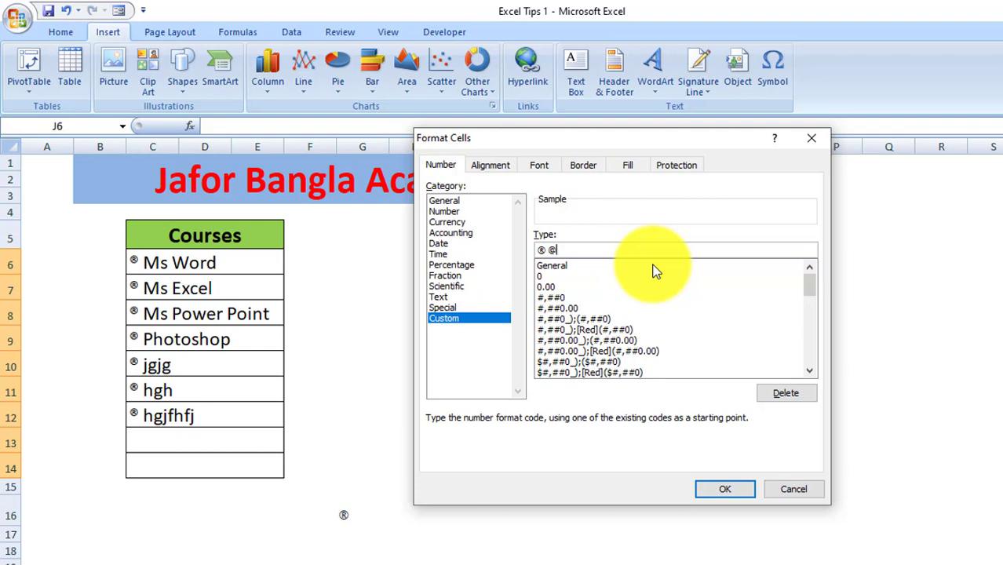
click(725, 489)
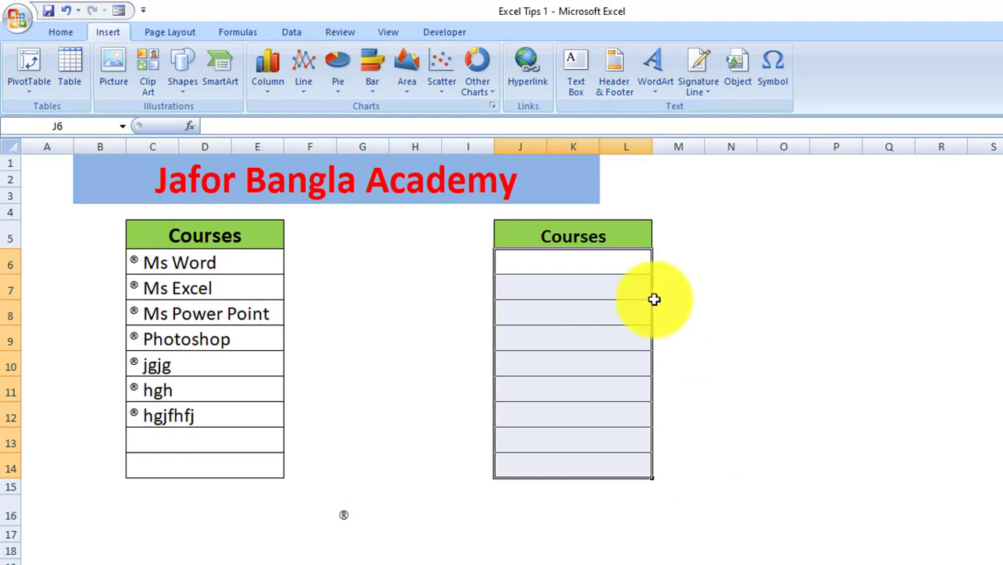
Test the bullet format by entering jfhfjfh, jfhfjh and jfkjfjf in J6, J7 and J8
click(629, 265)
click(631, 286)
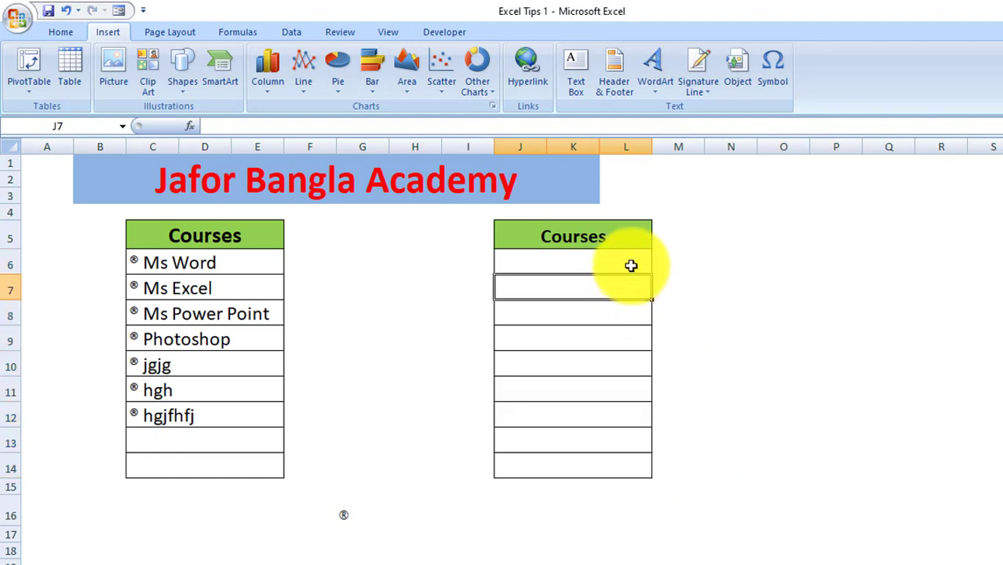
click(631, 266)
text(jfhfjfh)
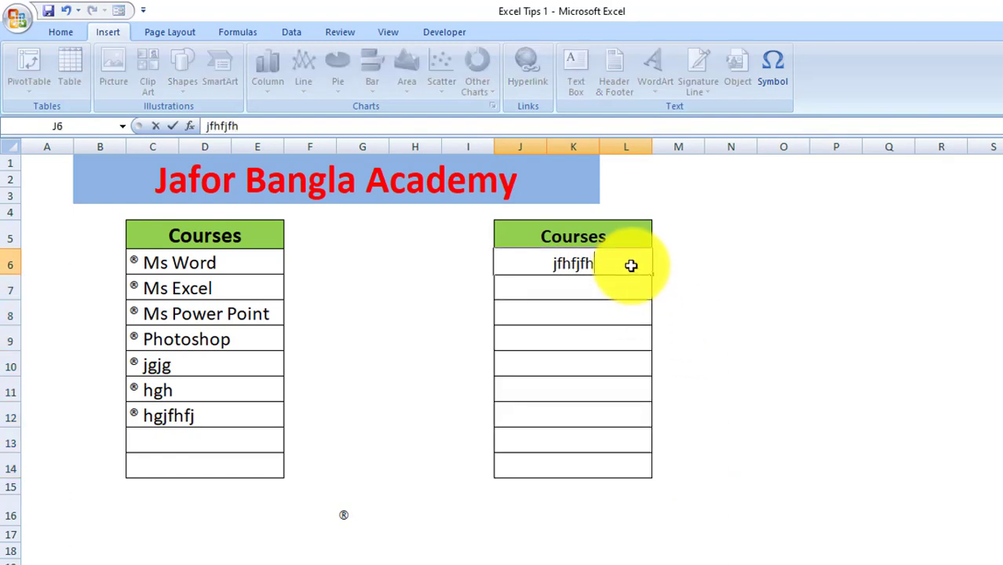
key(Return)
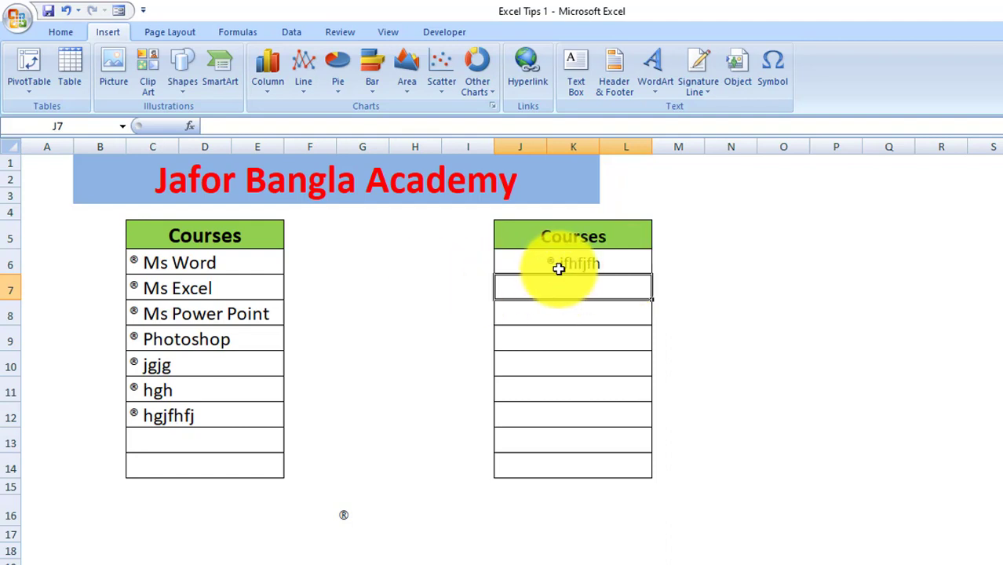
text(jfhfjh)
key(Return)
text(j)
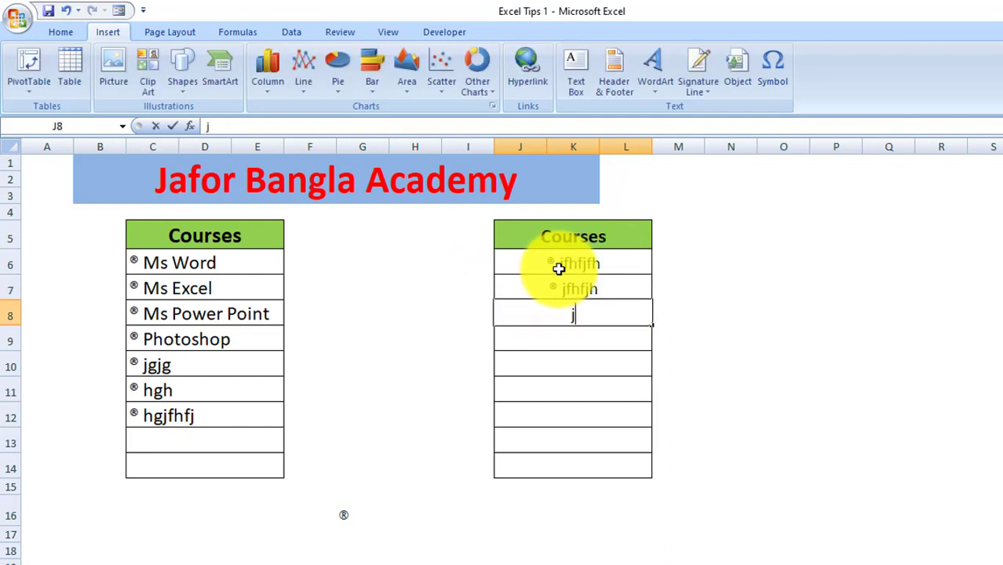
text(fkjfjf)
key(Return)
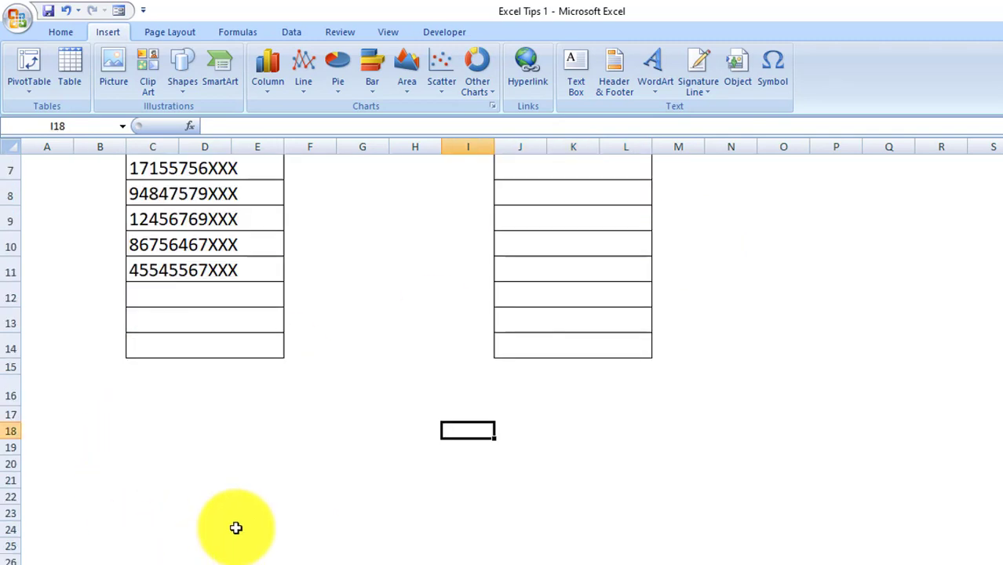
scroll(297, 457, up, 2)
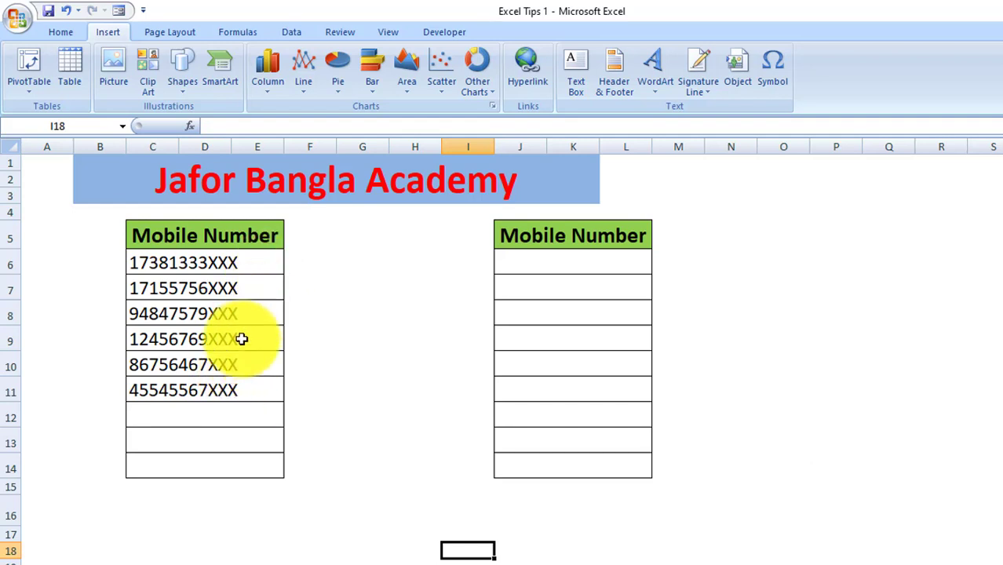
Add the number 0876645 in C12 below the left table's existing mobile numbers
click(213, 417)
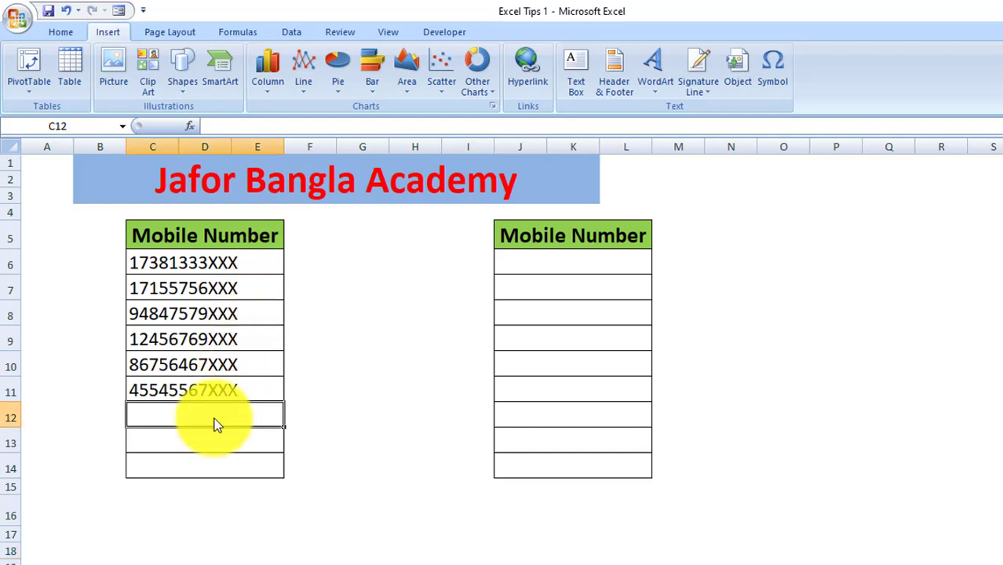
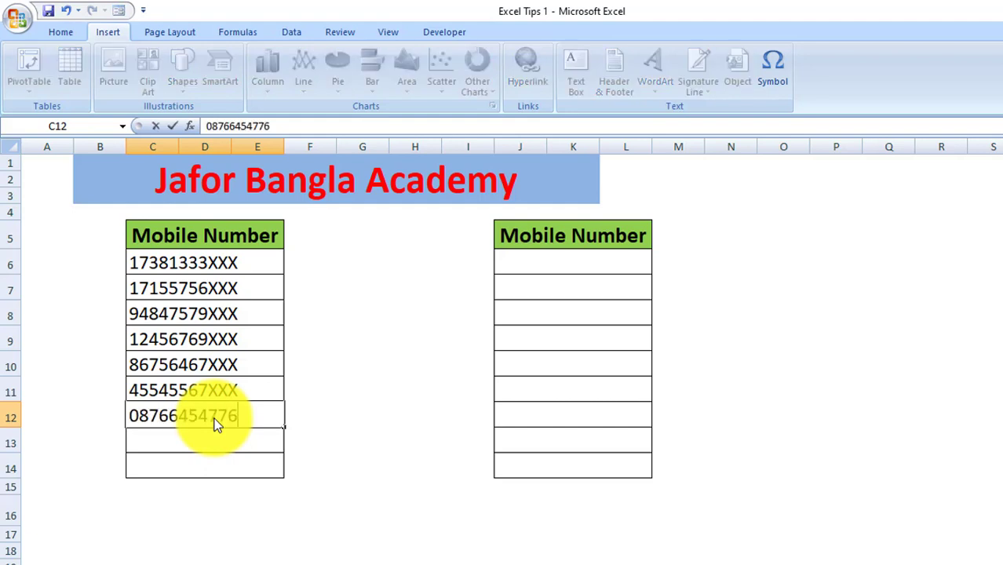
key(Return)
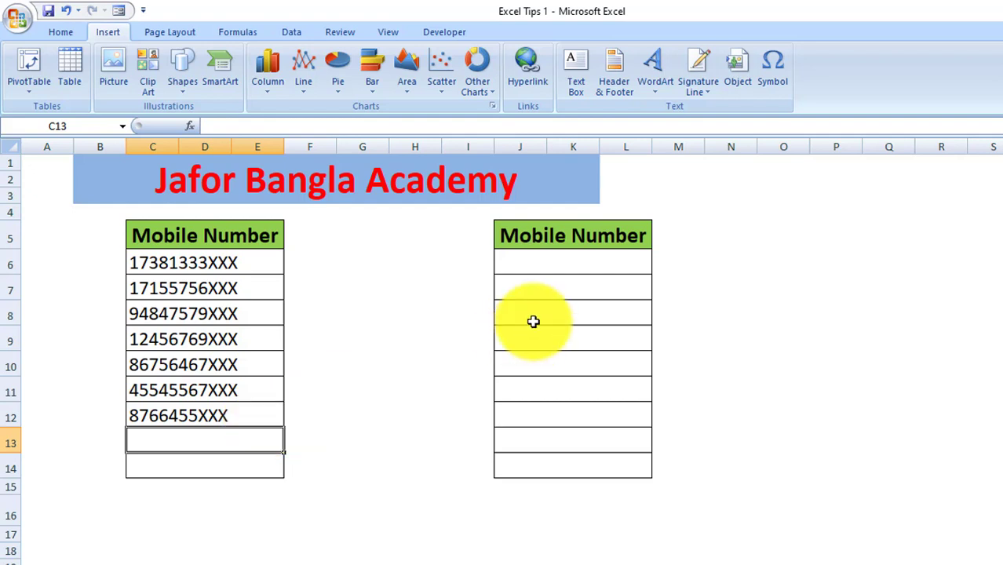
click(601, 261)
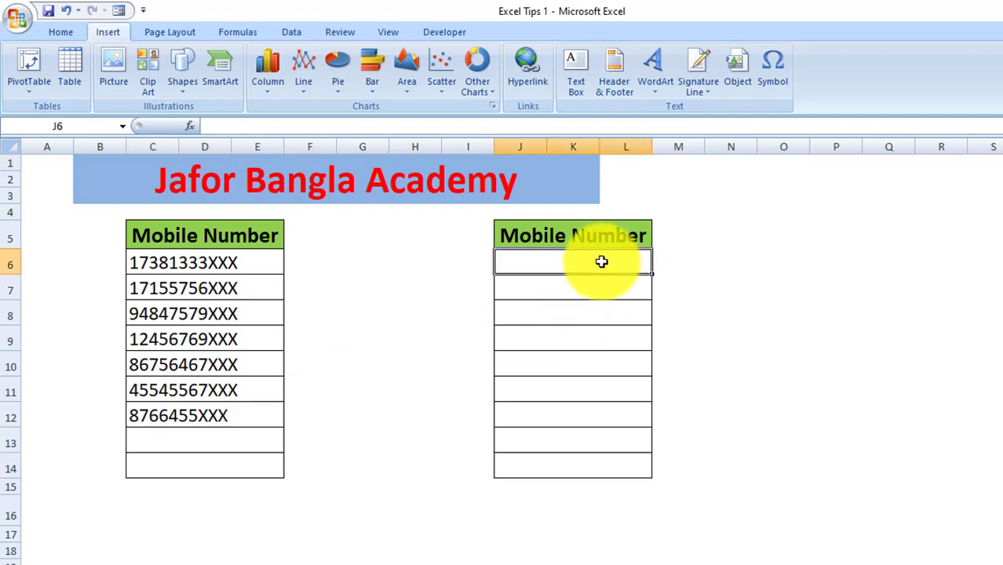
drag(602, 261, 585, 455)
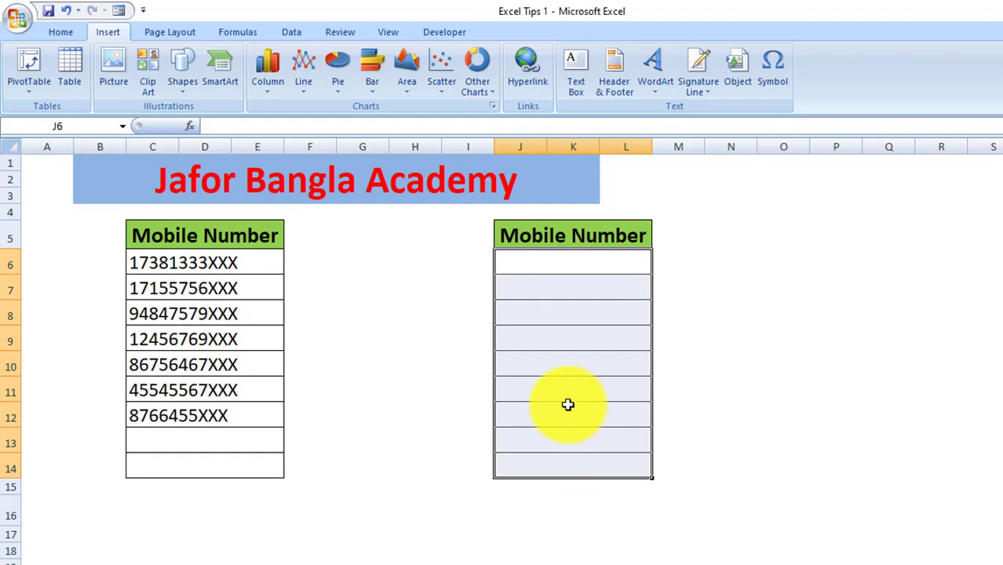
key(ctrl+1)
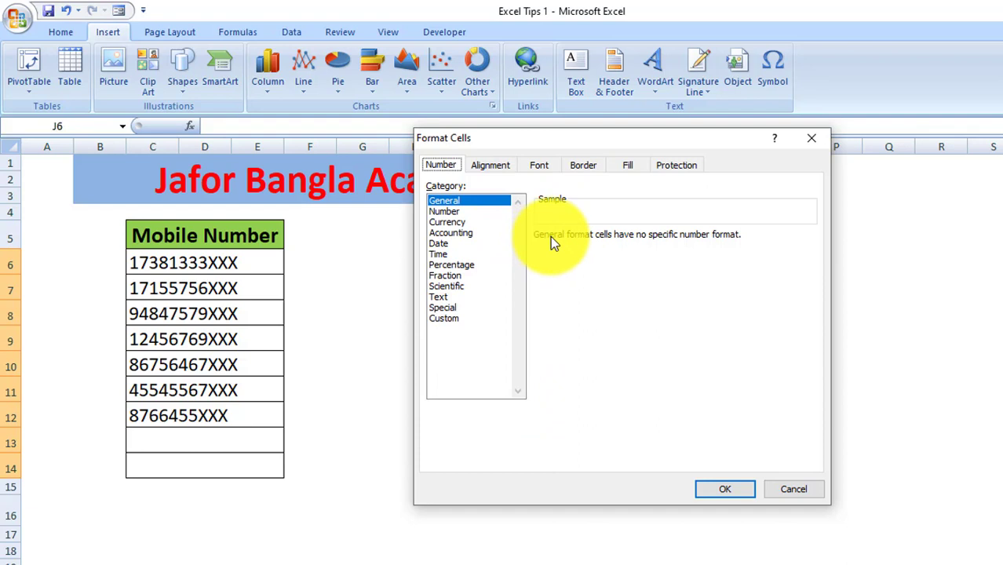
click(450, 318)
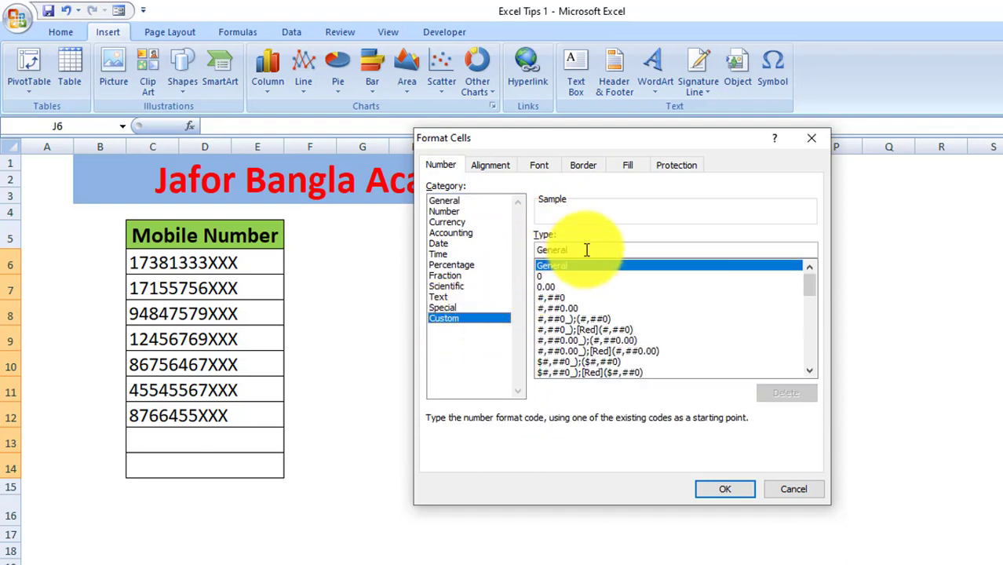
drag(586, 251, 526, 251)
key(BackSpace)
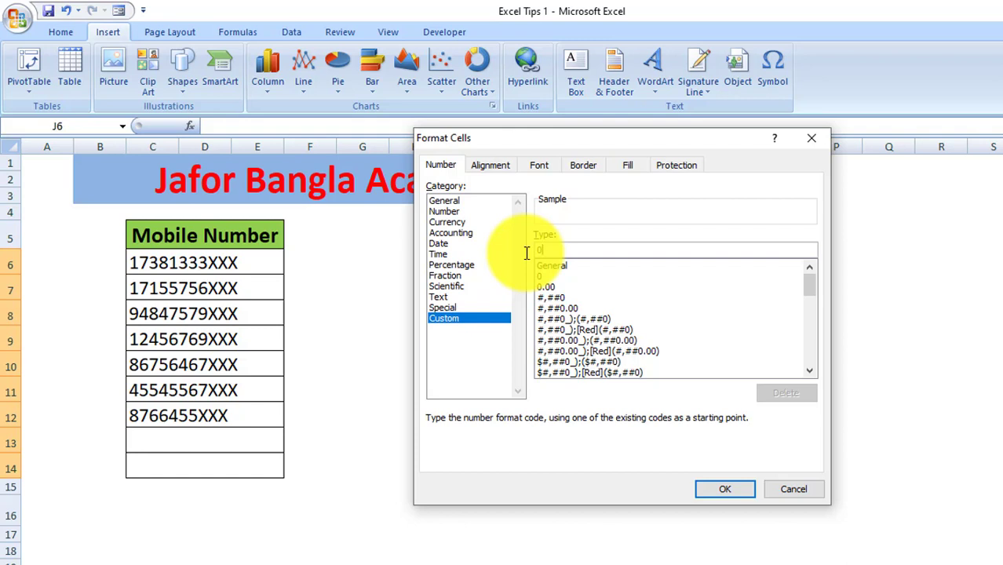
text(0,)
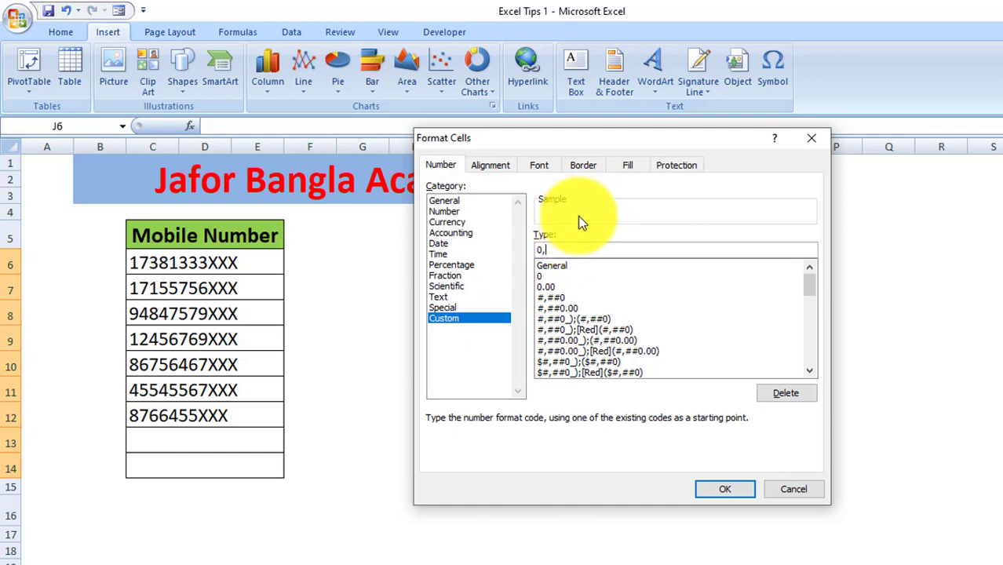
click(811, 138)
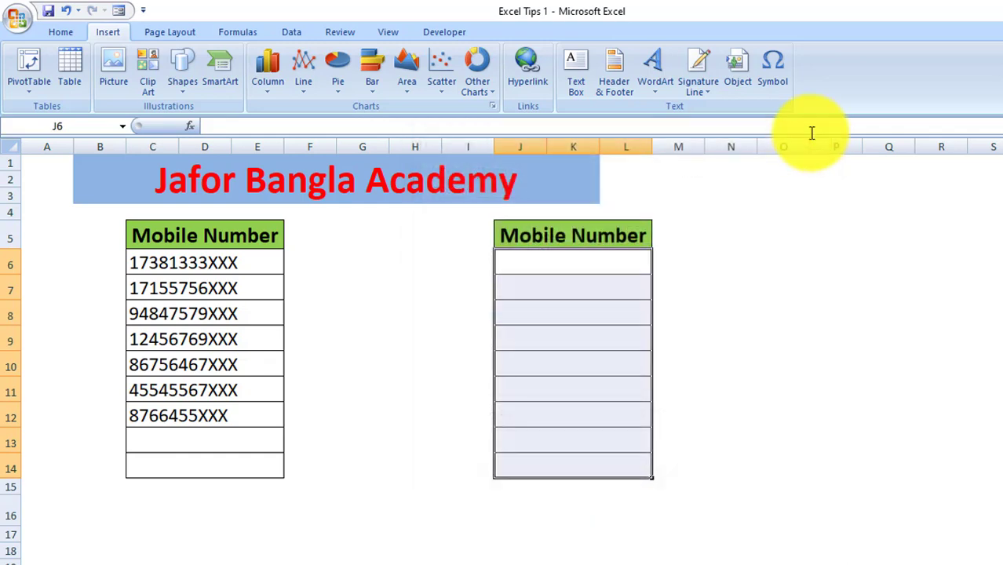
click(584, 267)
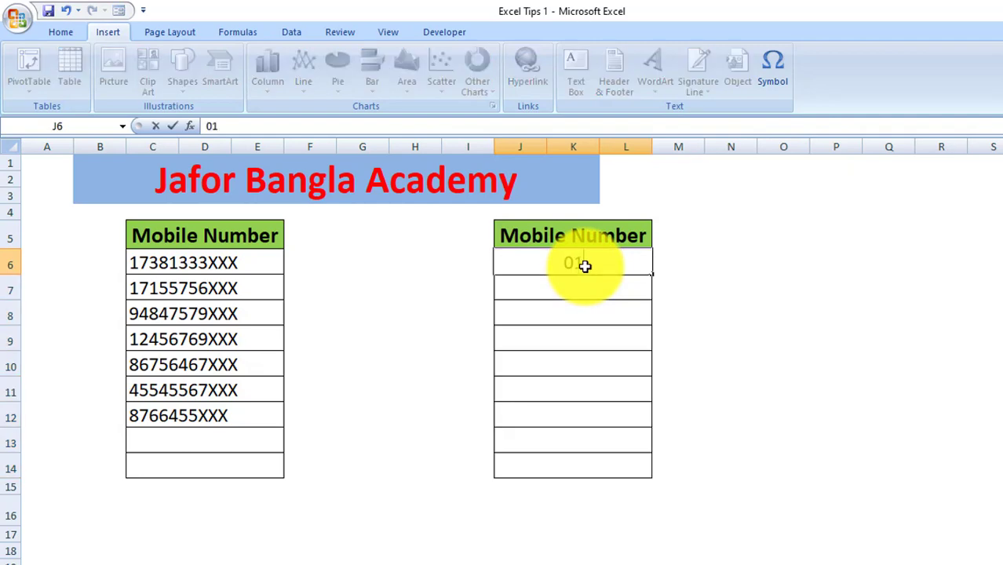
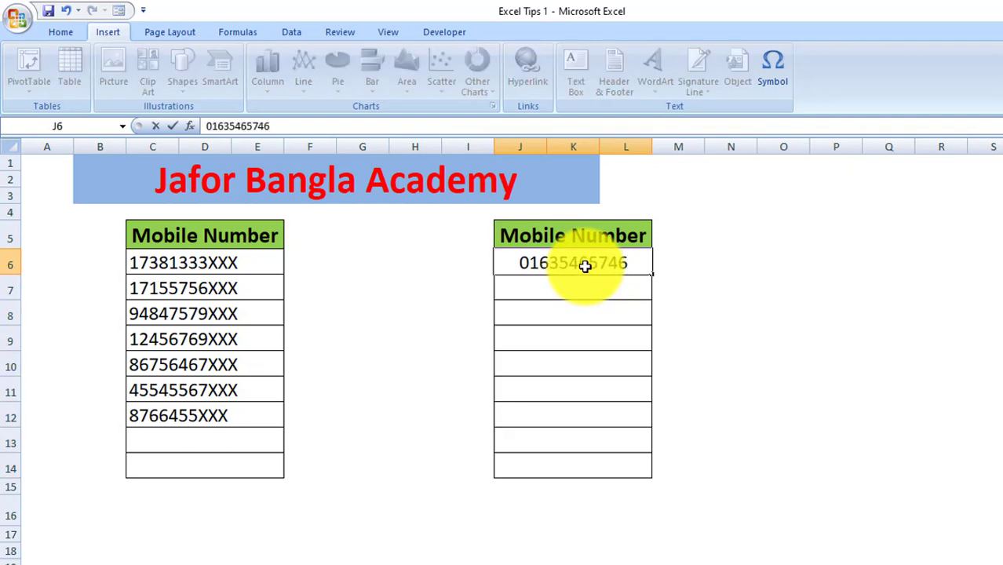
key(Return)
drag(612, 264, 604, 466)
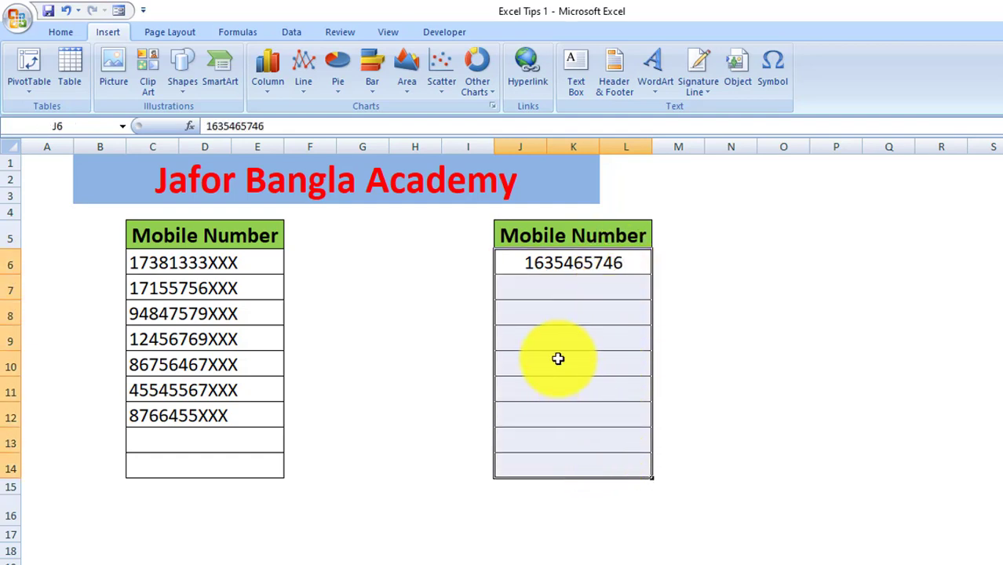
key(ctrl+1)
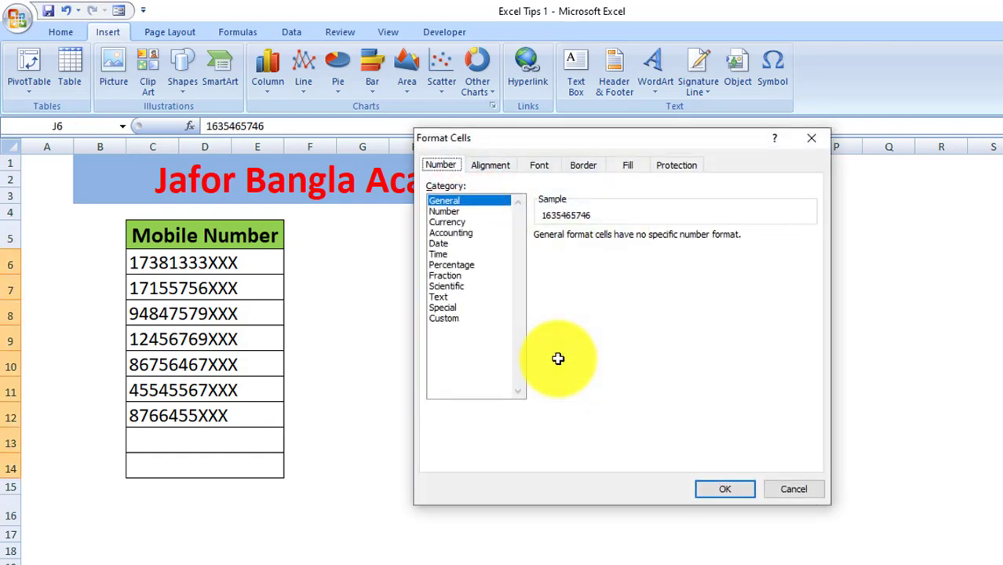
Apply the custom number format 0,,XXXXXX to the selected Mobile Number cells
click(456, 318)
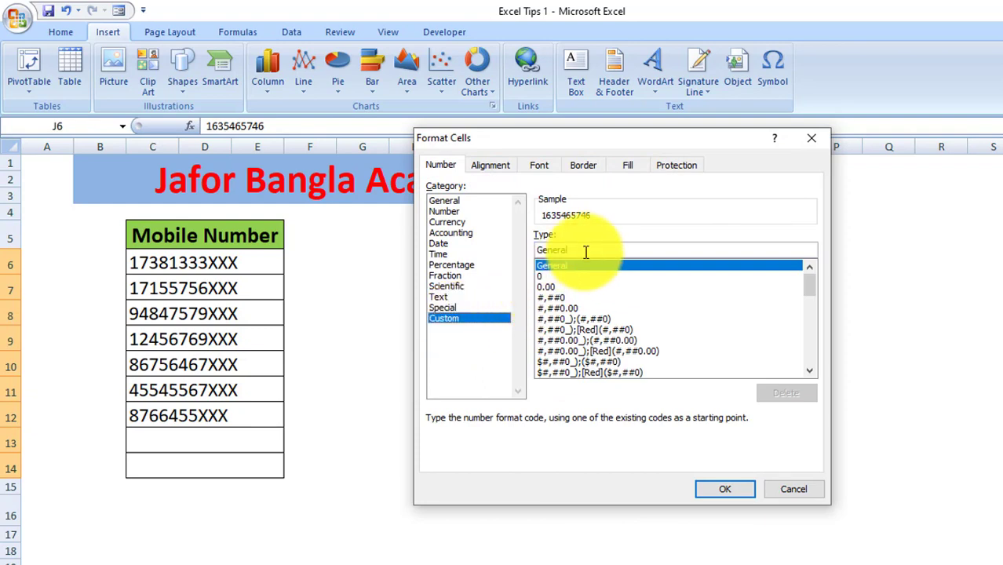
drag(585, 250, 536, 253)
key(Delete)
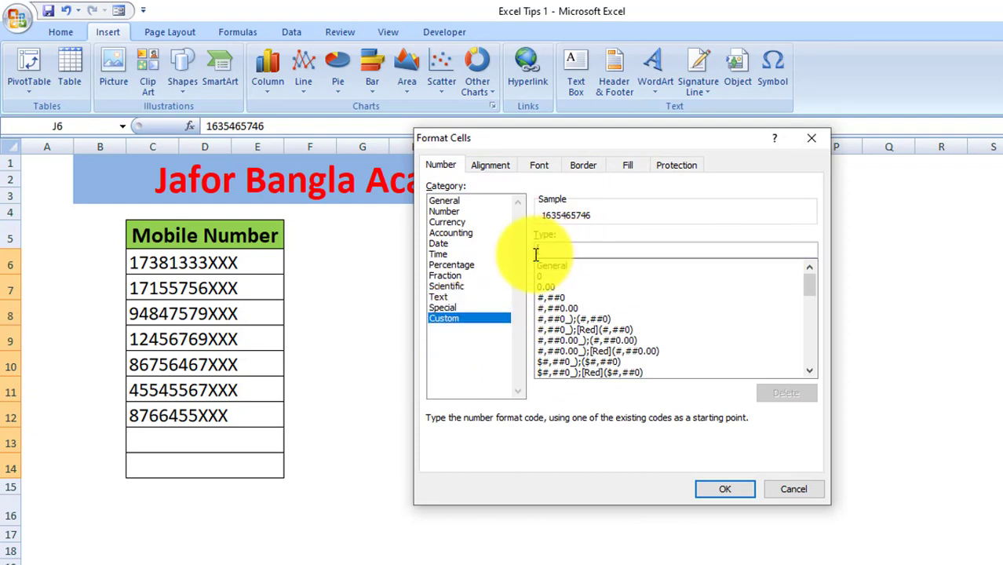
text(0)
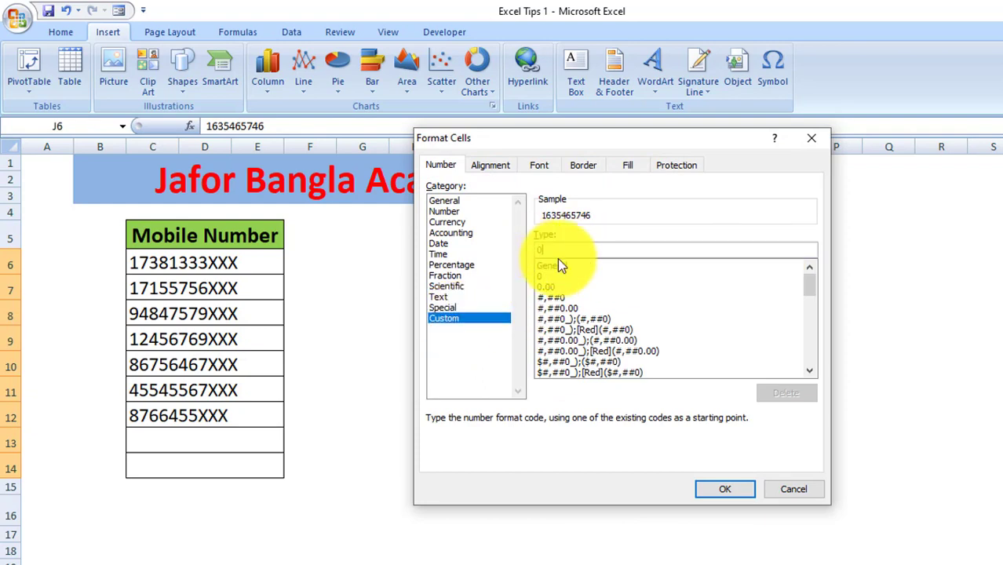
text(,)
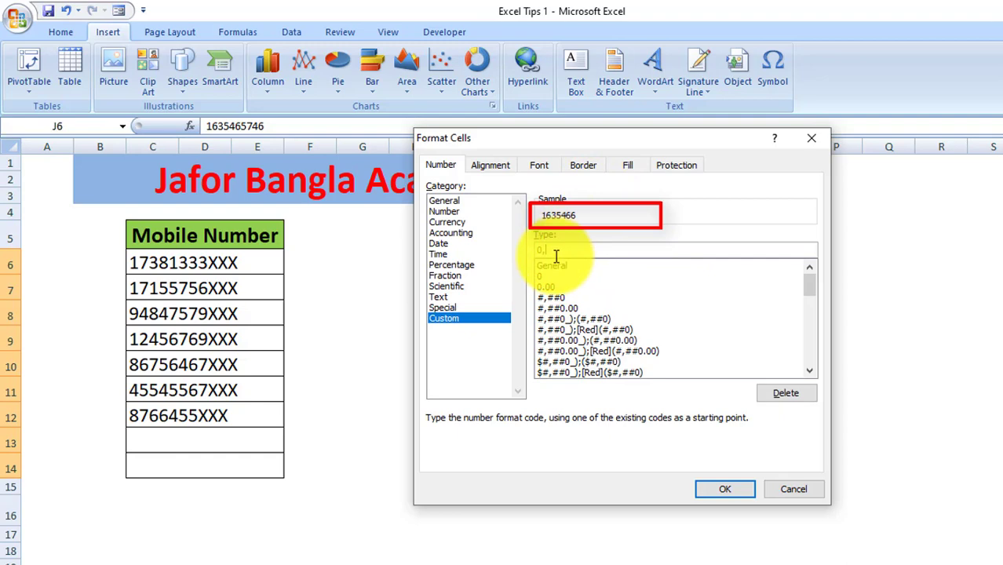
key(BackSpace)
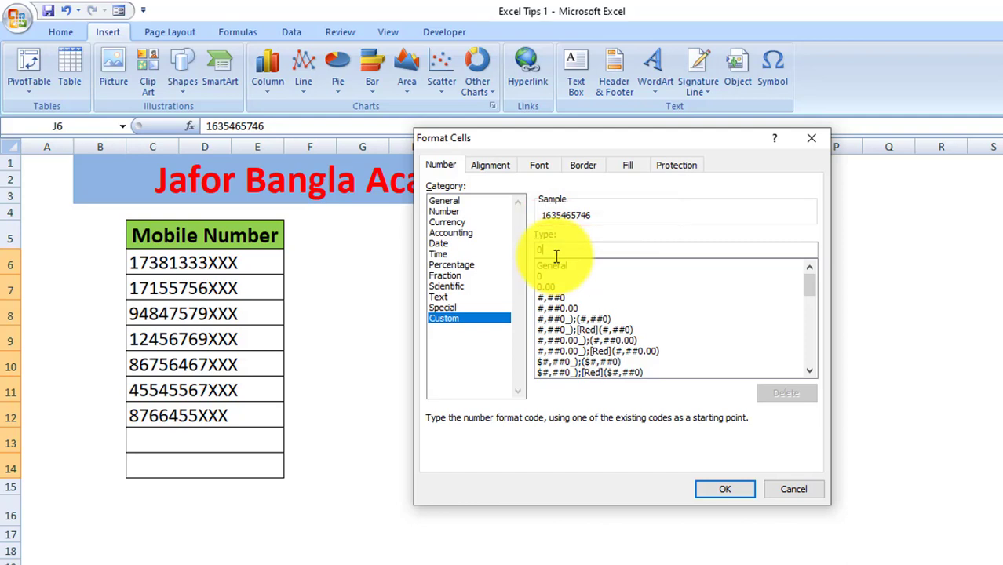
text(,)
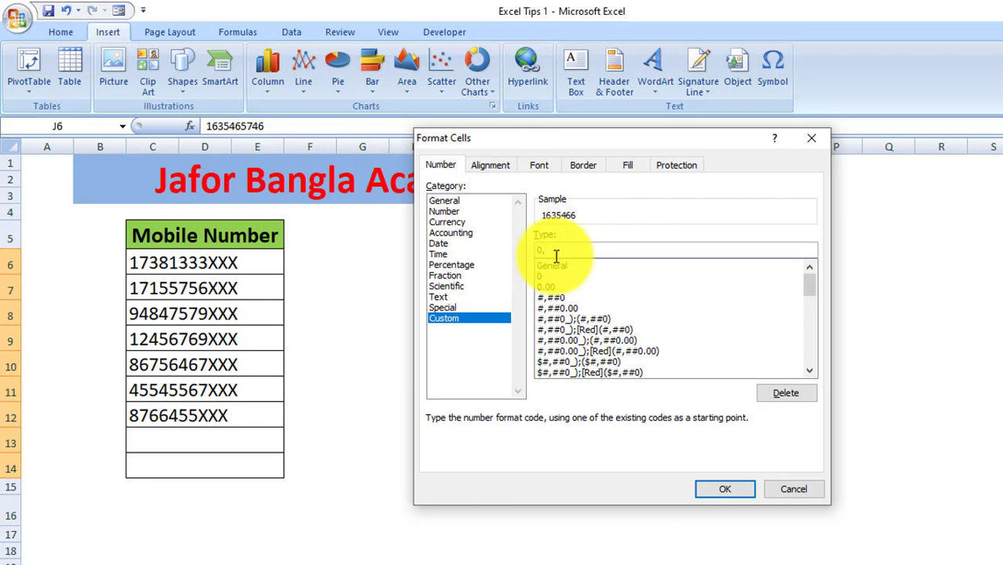
text(,)
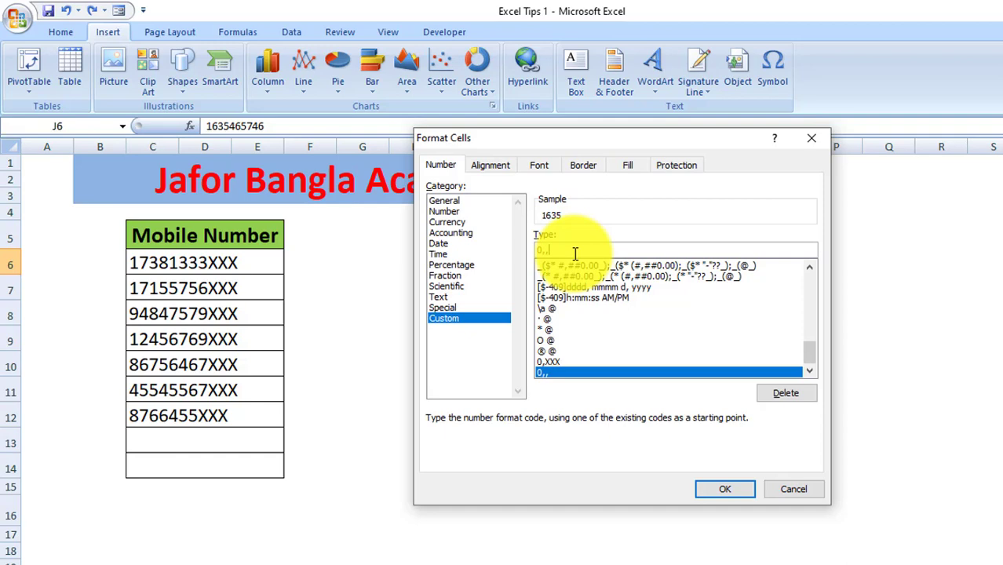
text(XXX)
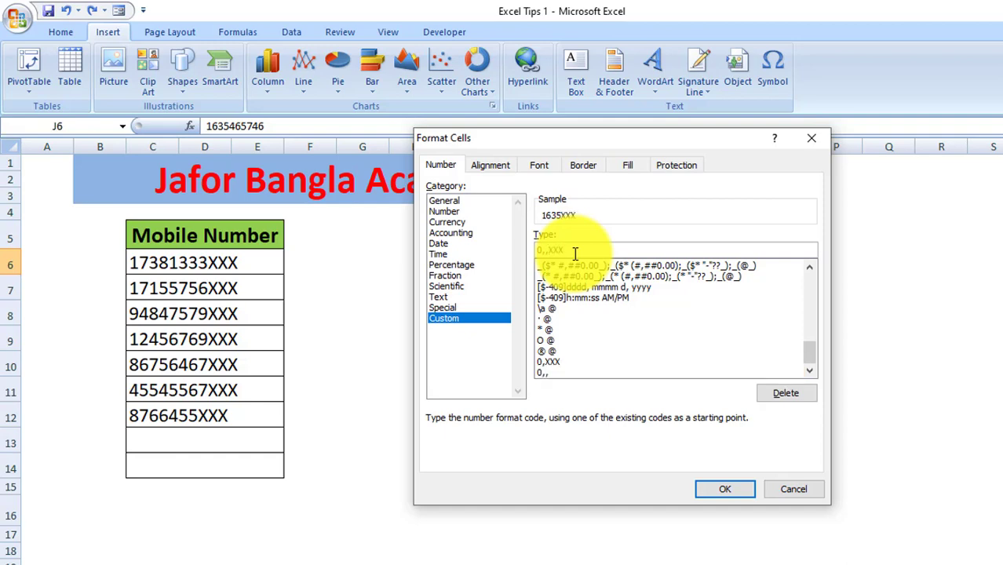
text(XXX)
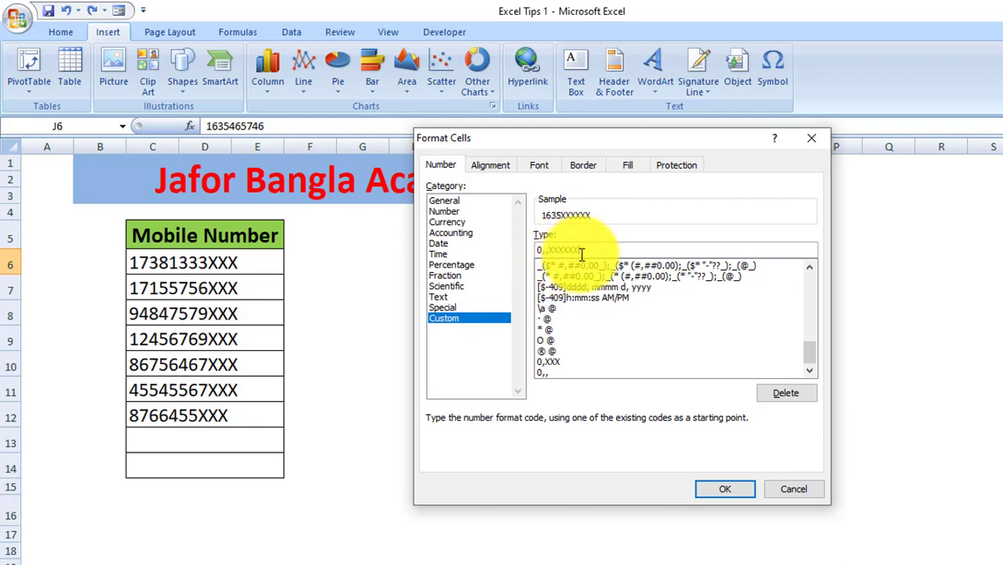
click(737, 490)
click(616, 294)
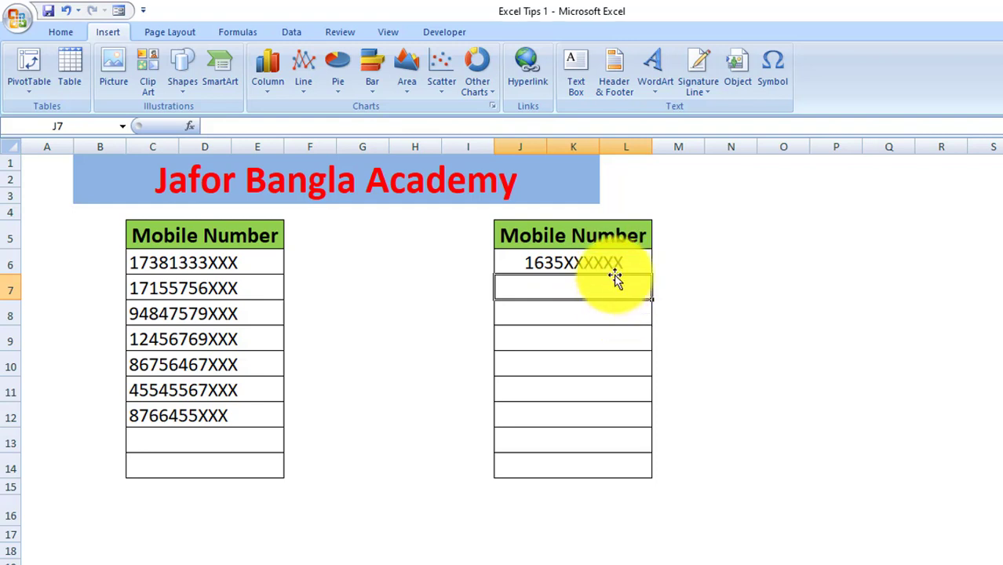
key(Up)
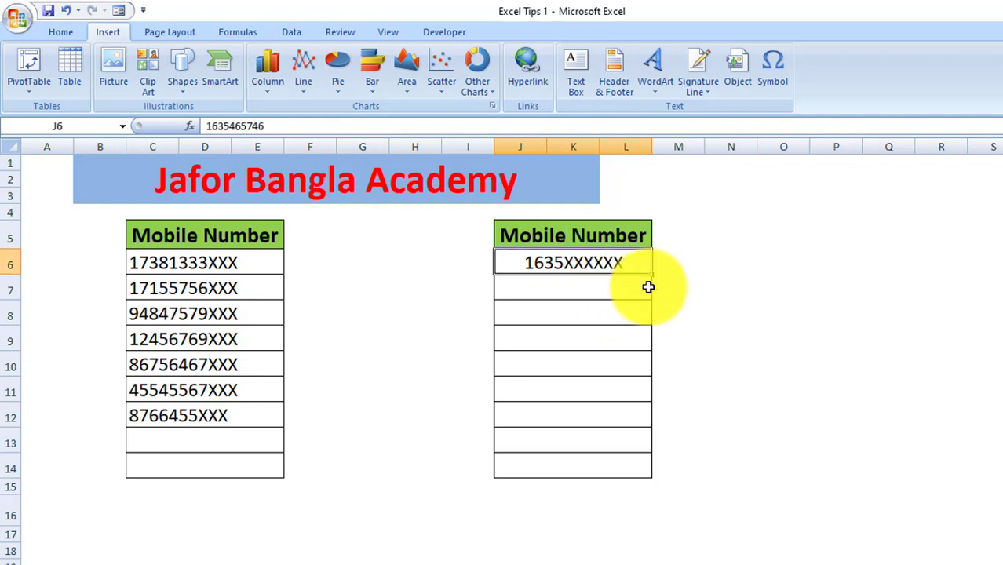
click(632, 288)
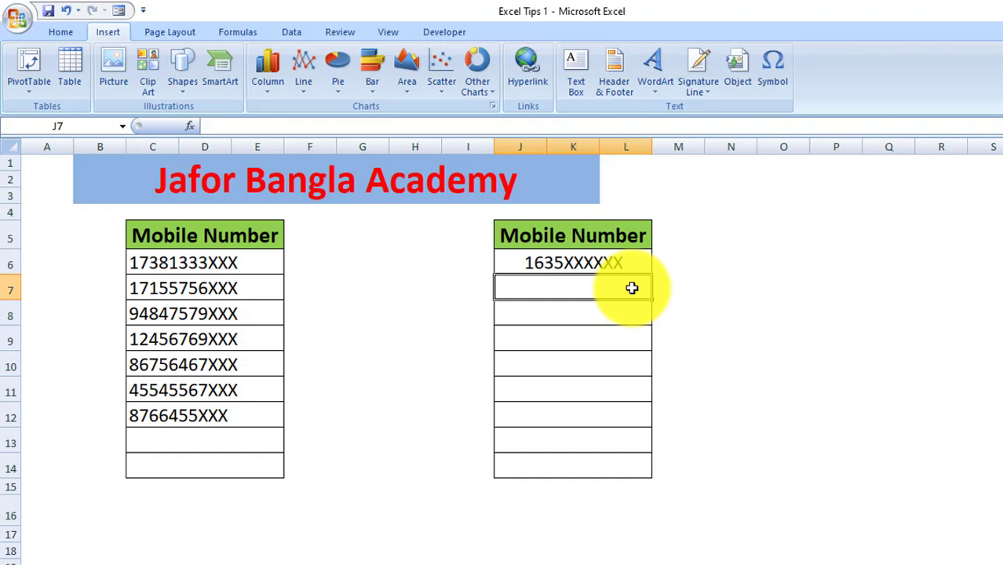
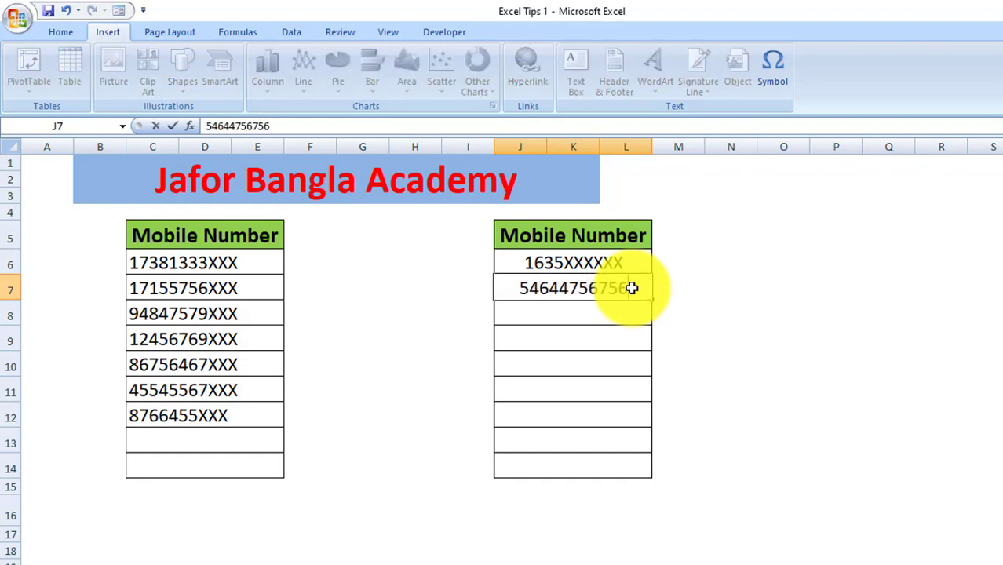
key(Return)
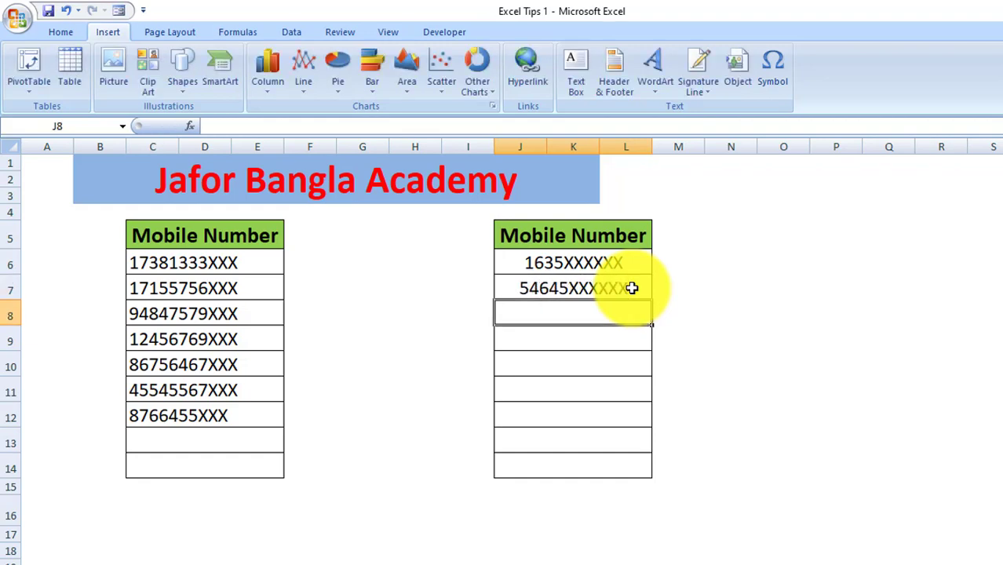